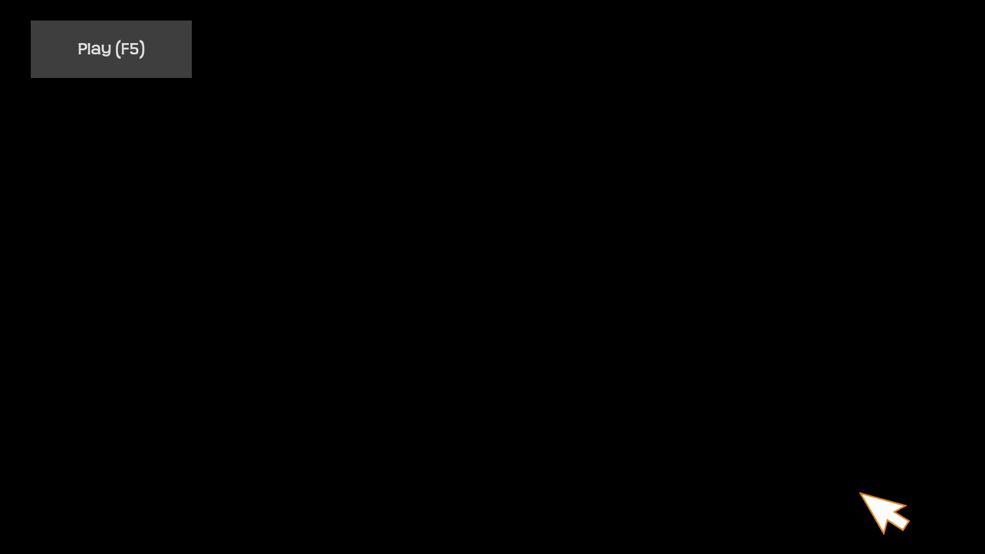
Run the dice_puzzle project with F5 to bring up the white die on the tiled board.
key(F5)
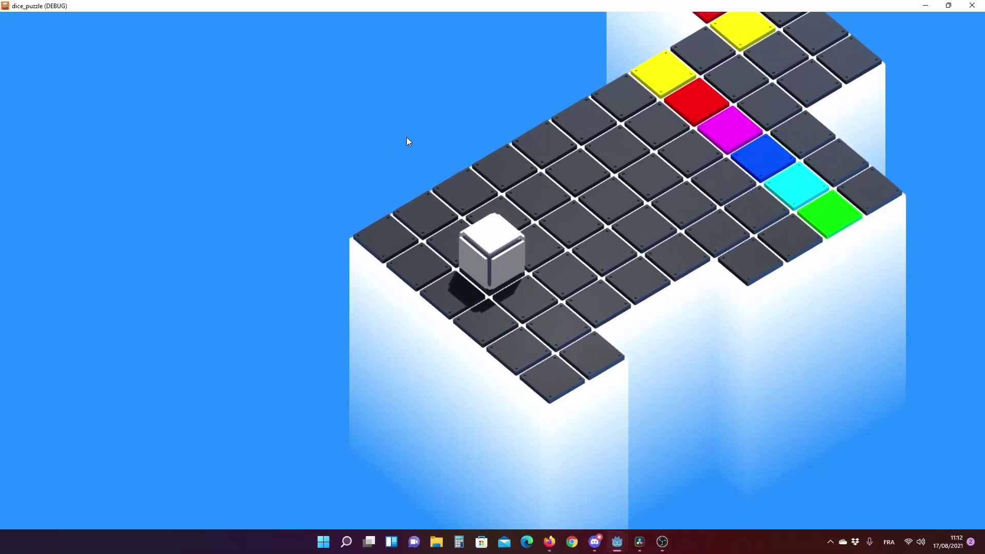
Roll the die around the lower board and up onto the first yellow tile.
key(Up)
key(Up)
key(Up)
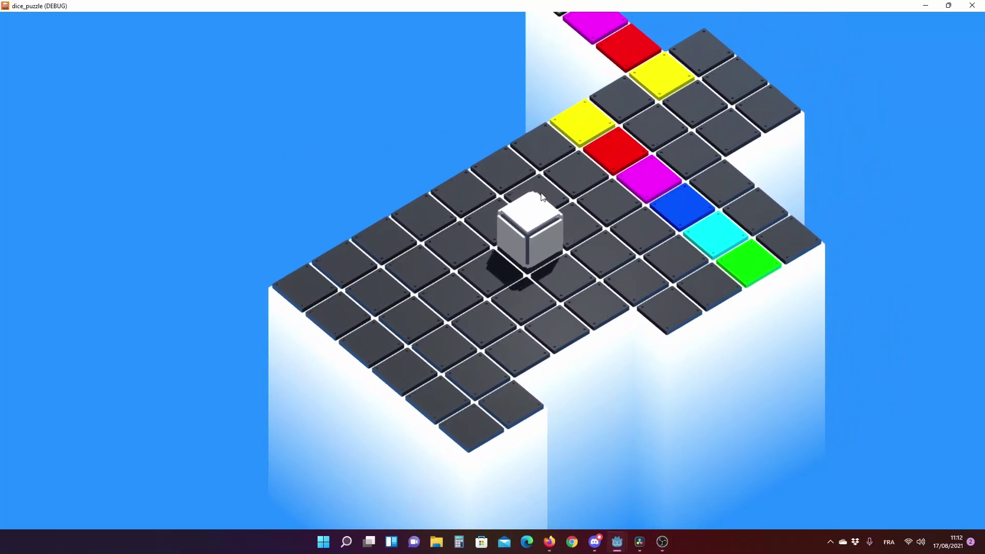
key(Left)
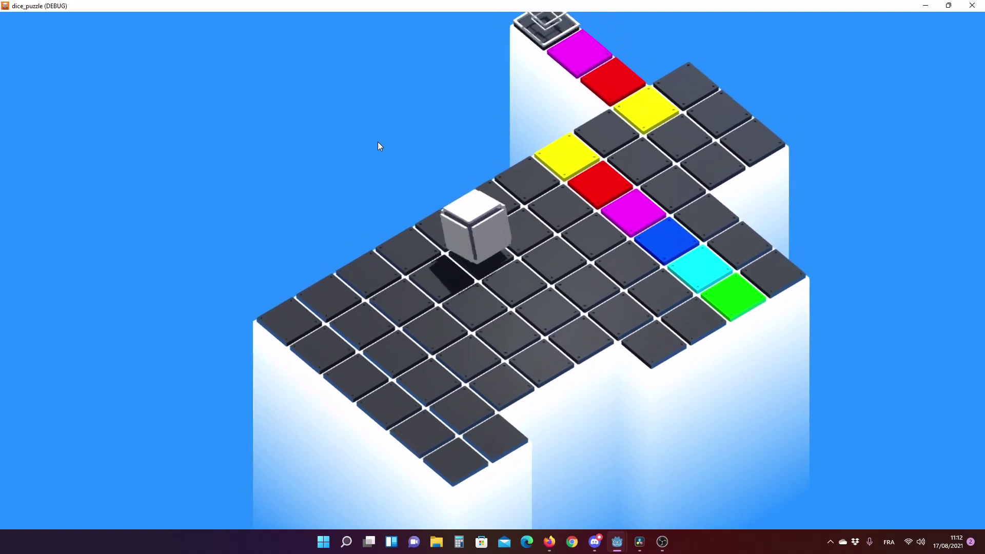
key(Up)
key(Up)
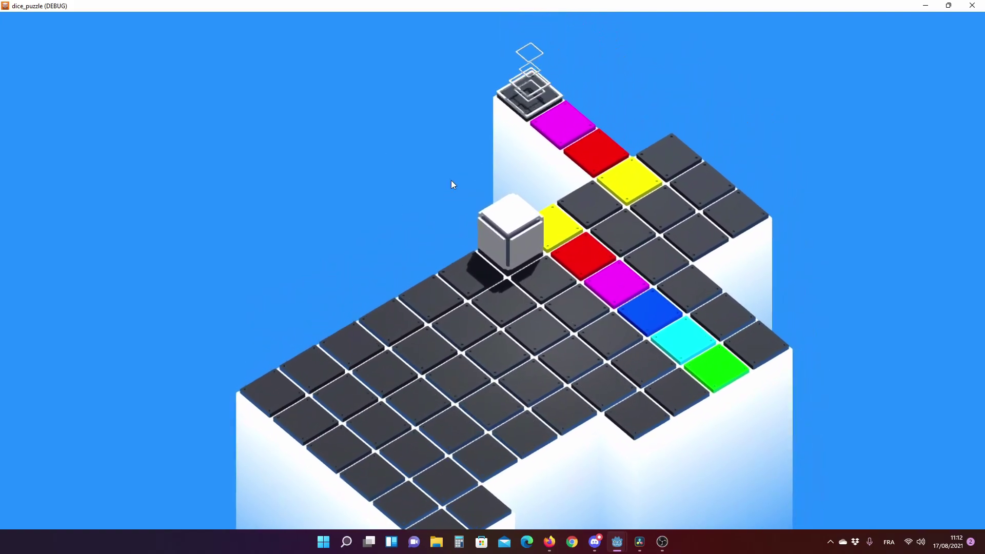
key(Right)
key(Down)
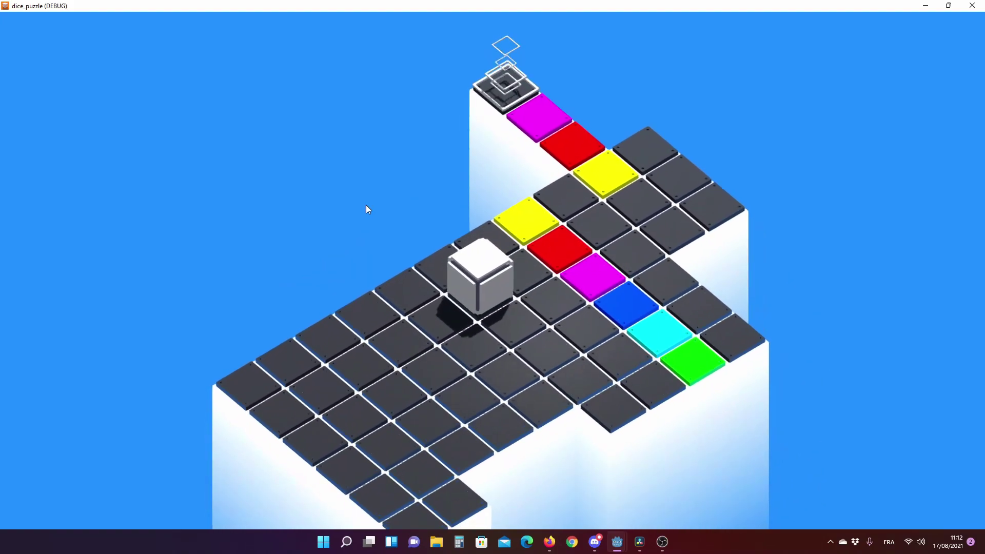
key(Up)
key(Left)
key(Up)
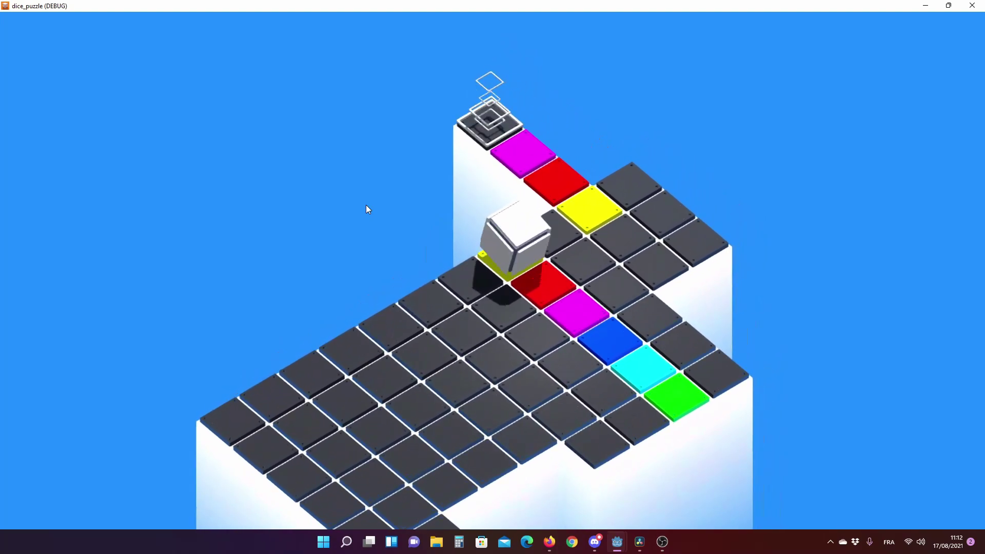
Roll the die along the coloured row and back onto the upper yellow tile.
key(Down)
key(Down)
key(Down)
key(Right)
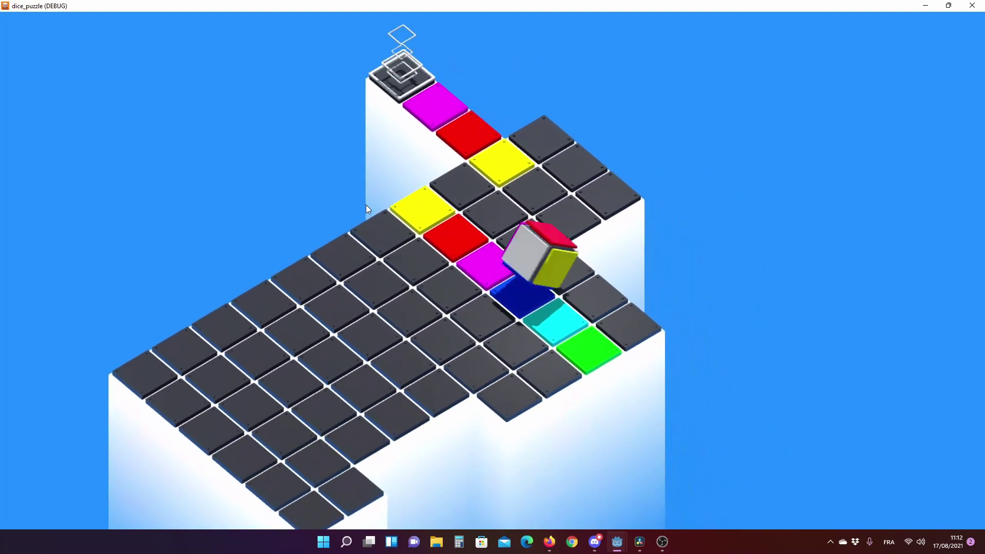
key(Up)
key(Up)
key(Right)
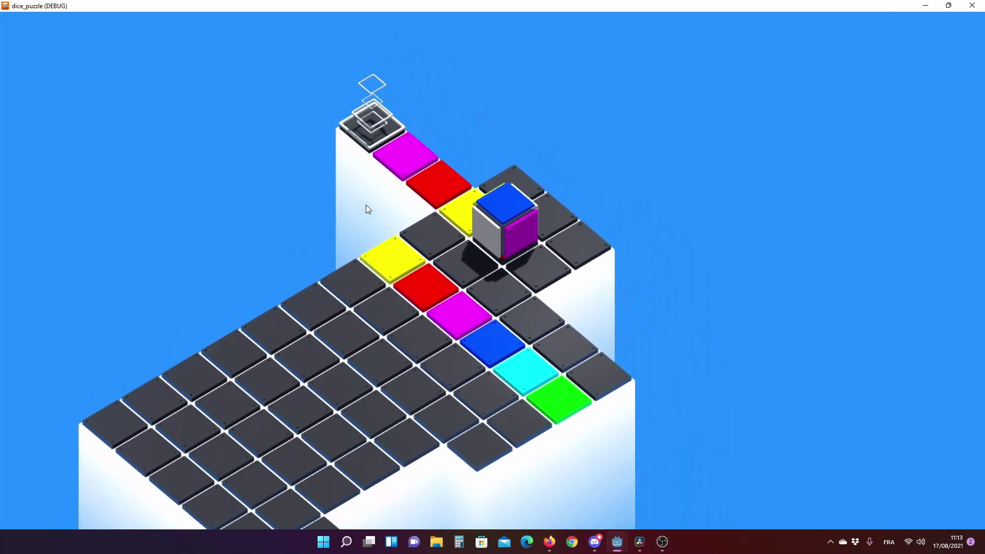
key(Up)
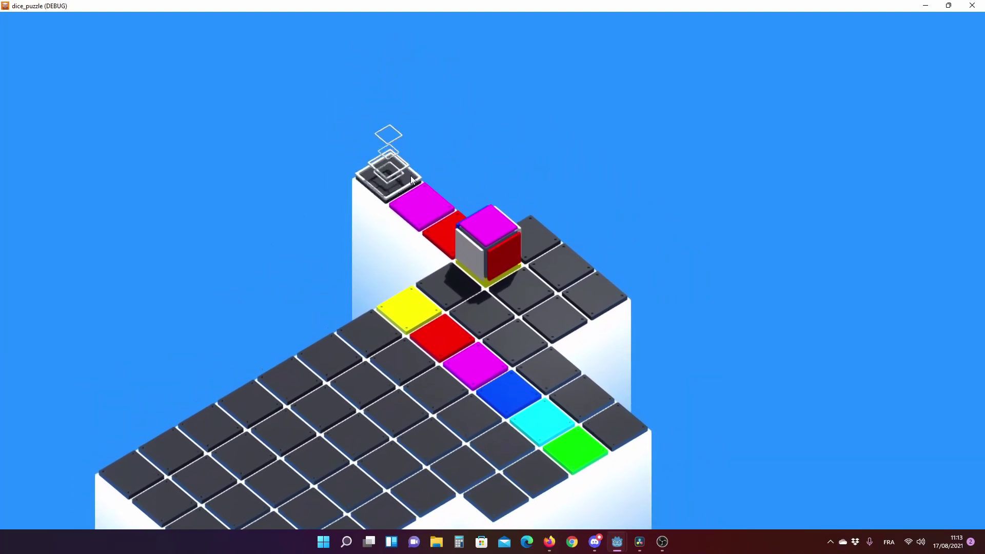
key(Down)
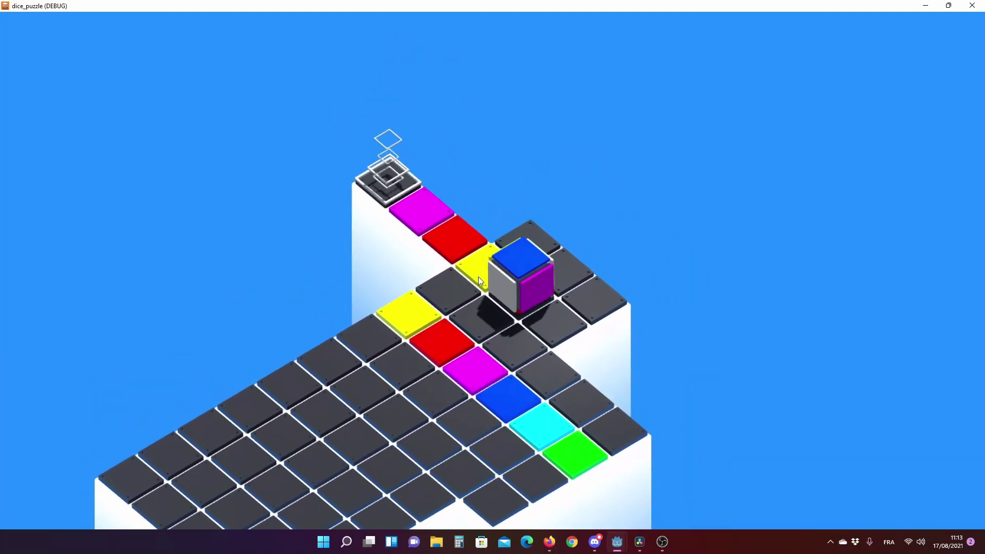
key(Down)
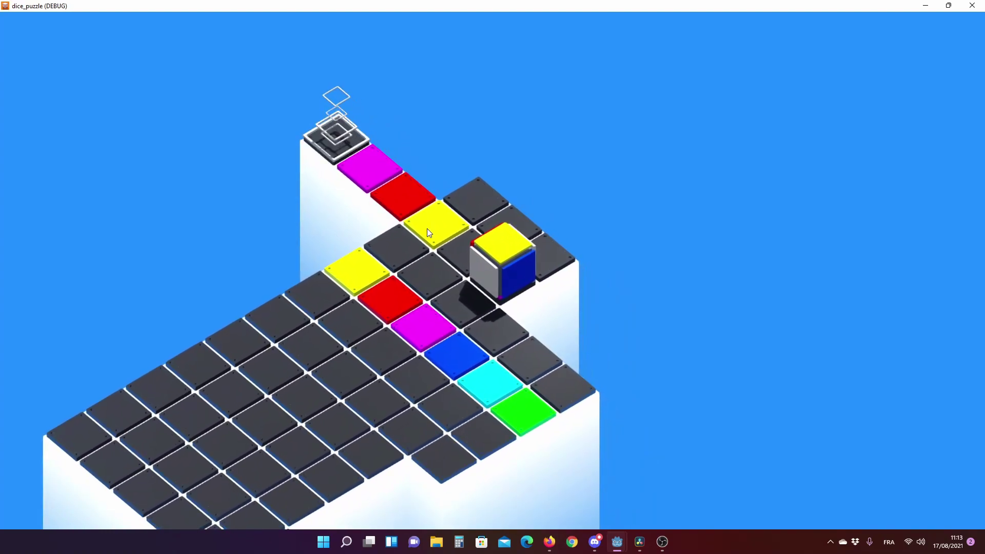
key(Up)
key(Up)
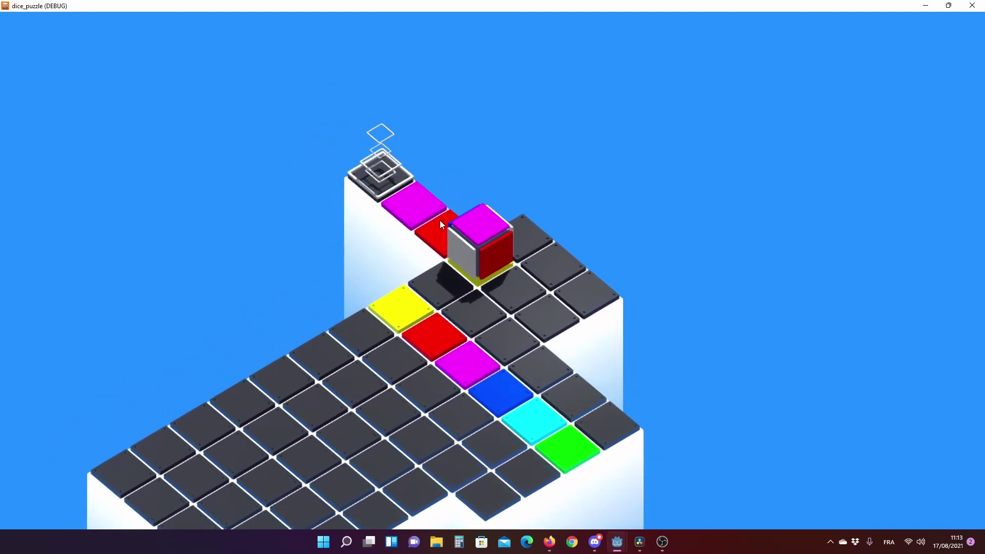
key(Down)
key(Up)
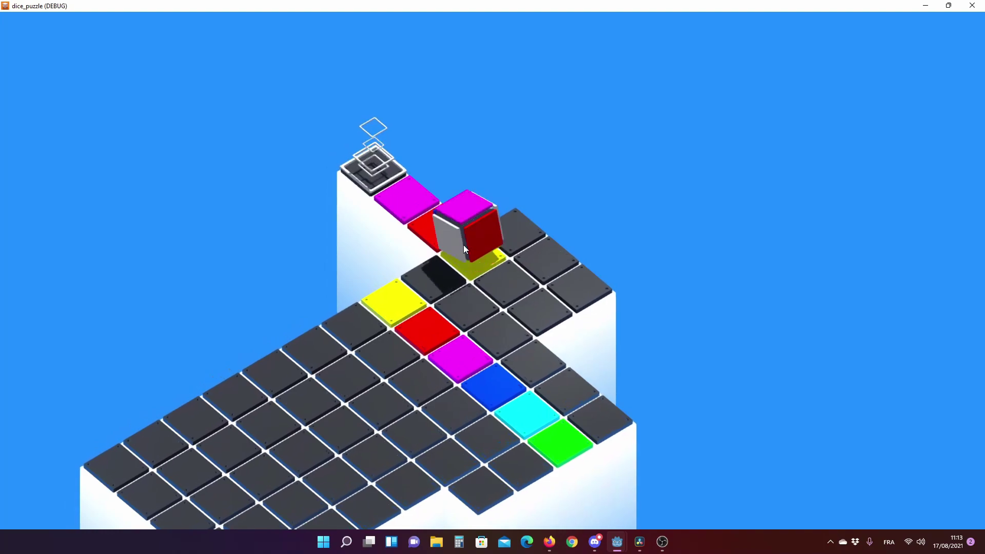
key(Up)
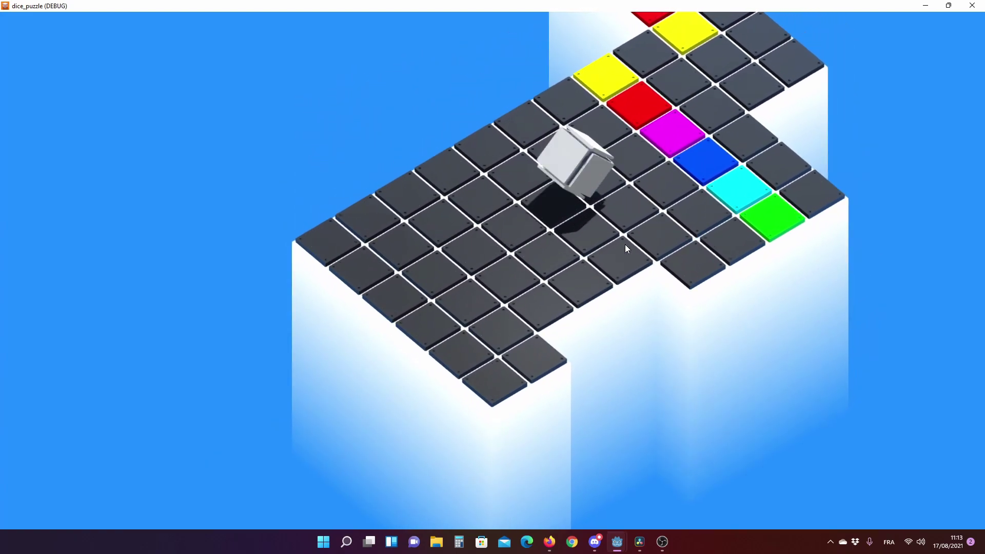
Roll the die up and right toward the coloured path.
key(Up)
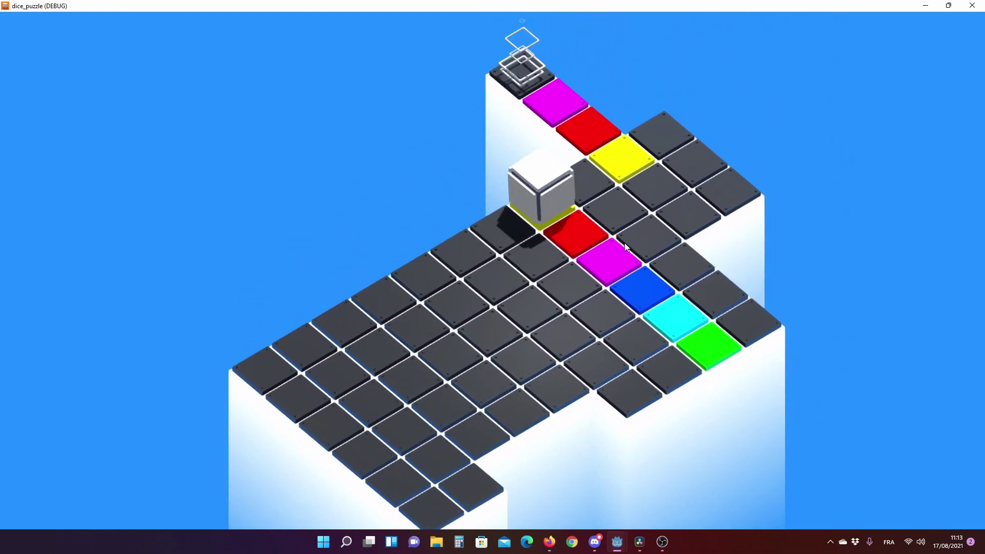
key(Right)
key(Up)
key(Up)
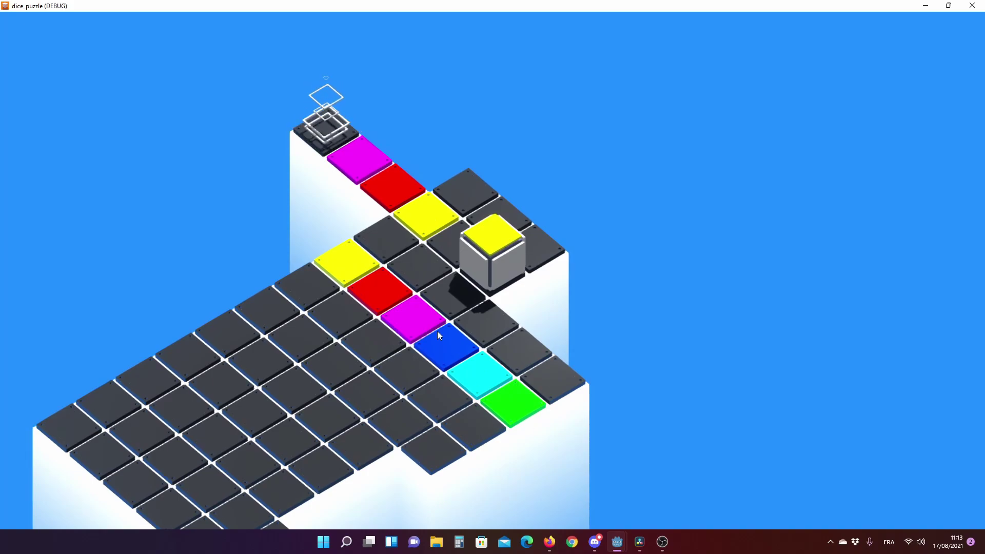
Roll the die onto the upper yellow, red and magenta tiles, then close the game.
click(484, 241)
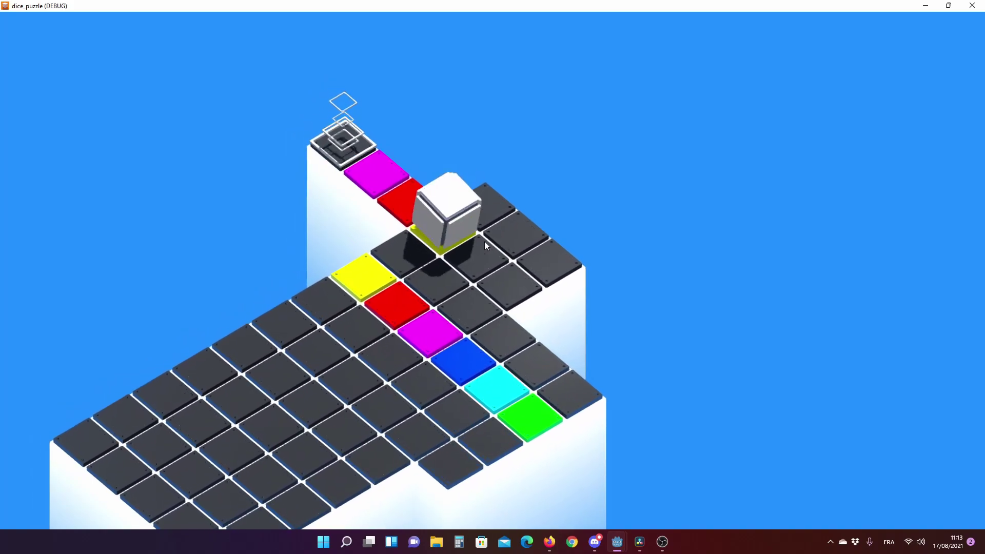
click(484, 241)
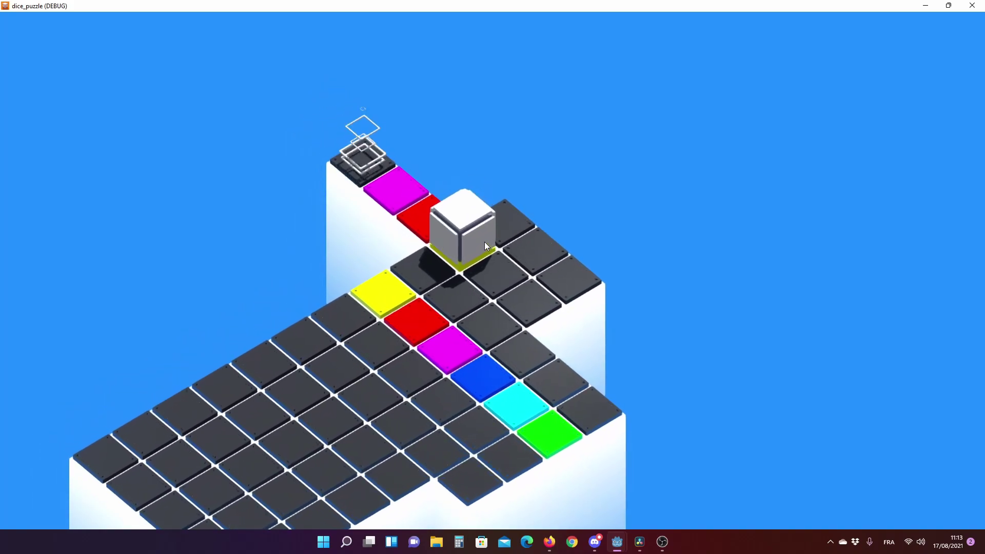
click(416, 225)
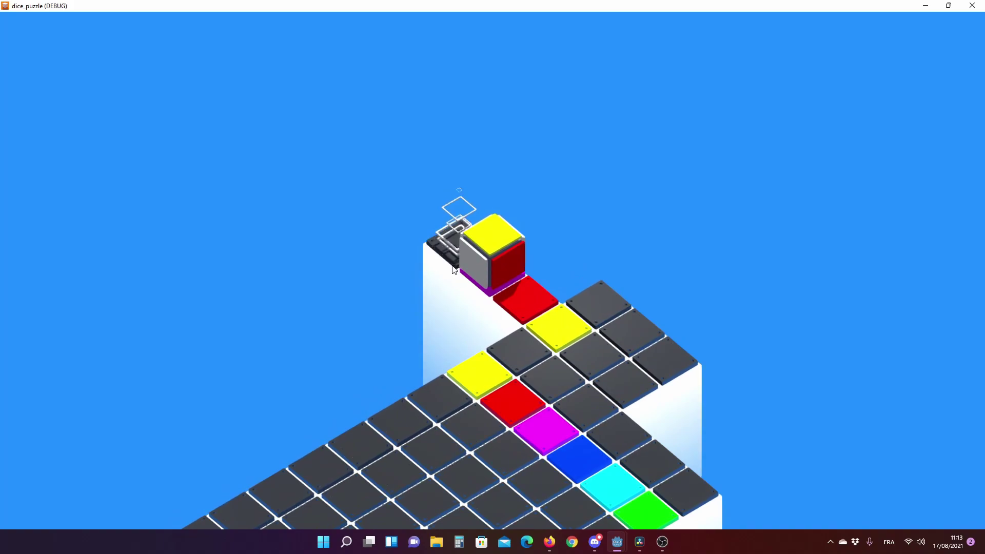
click(574, 278)
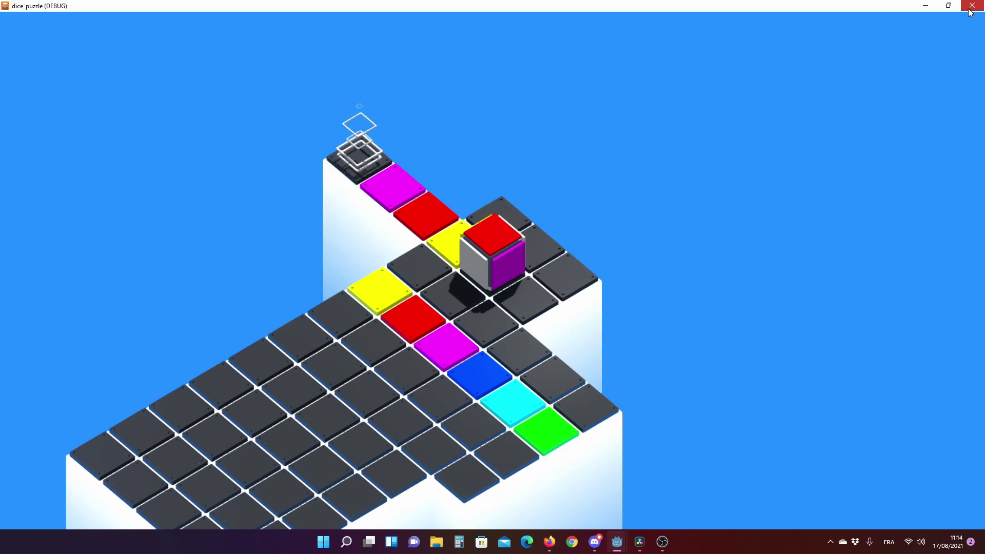
click(971, 6)
Save the creator scene, rerun the game, and roll the die up beside the turret robot.
middle_drag(394, 255, 419, 252)
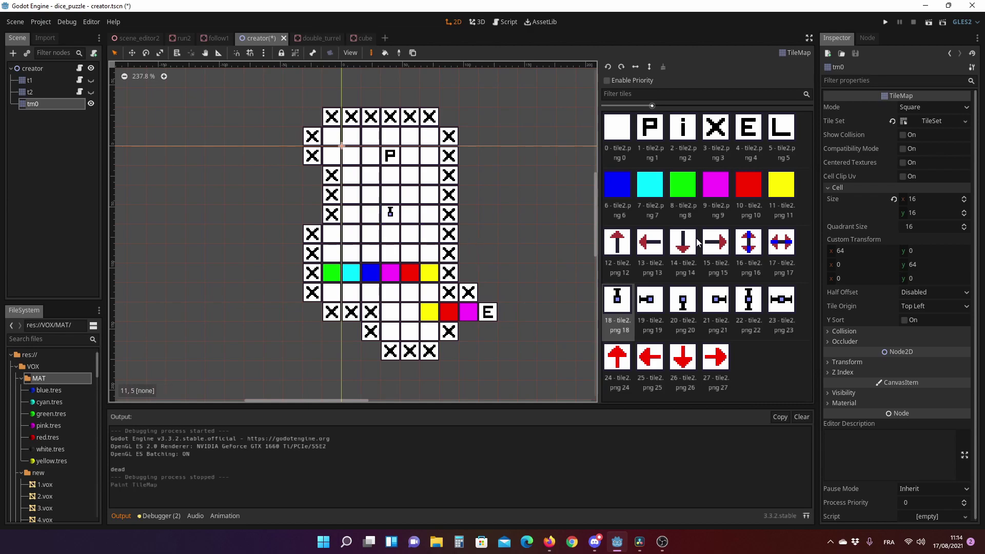
click(887, 23)
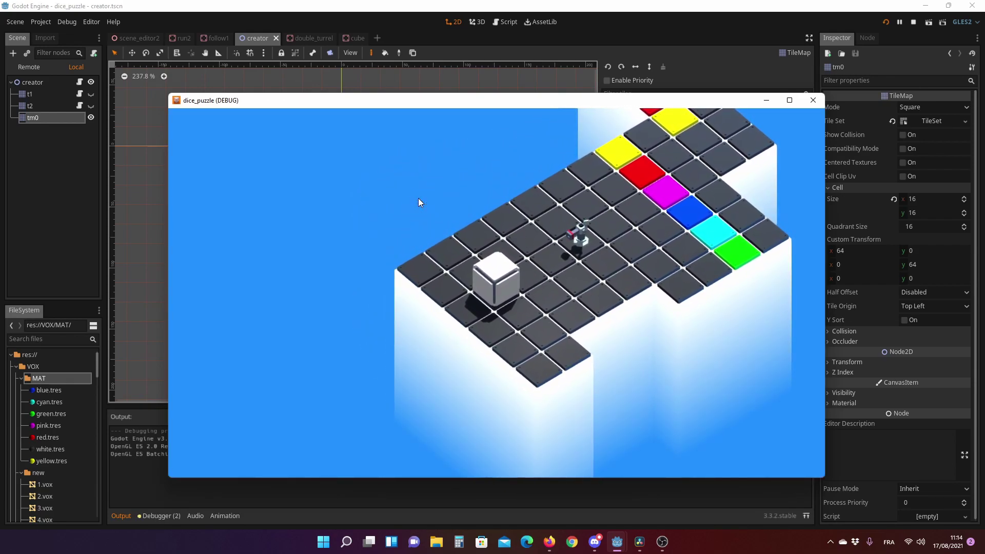
key(Up)
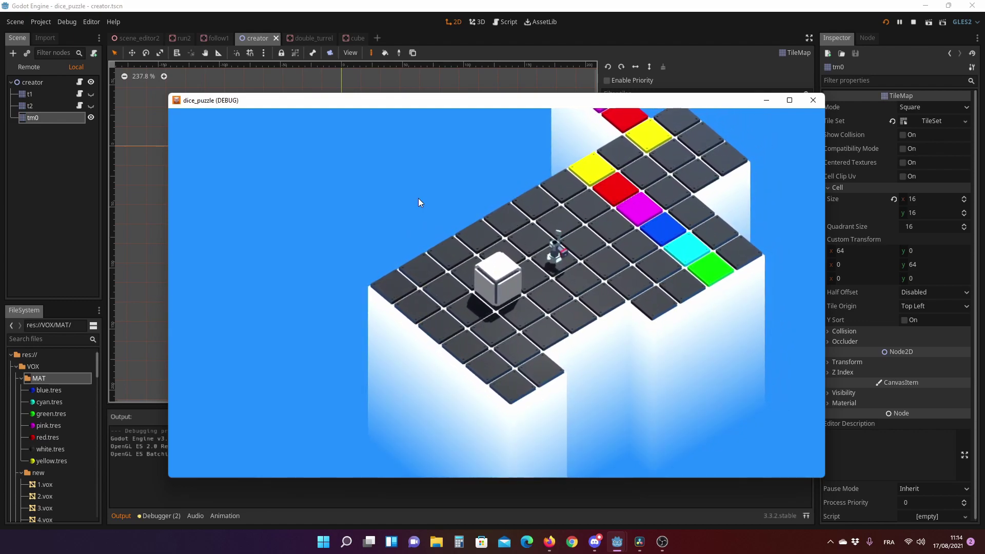
key(Up)
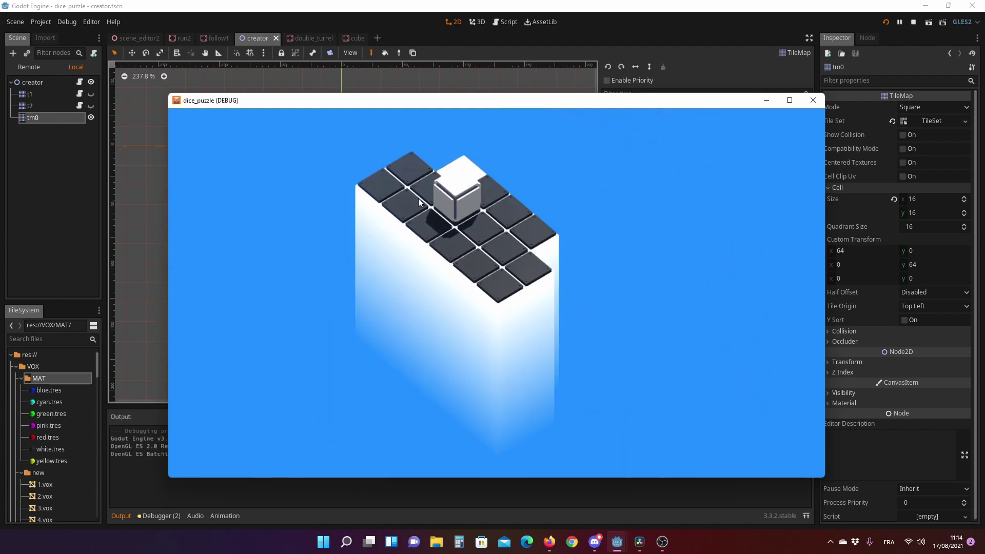
key(Up)
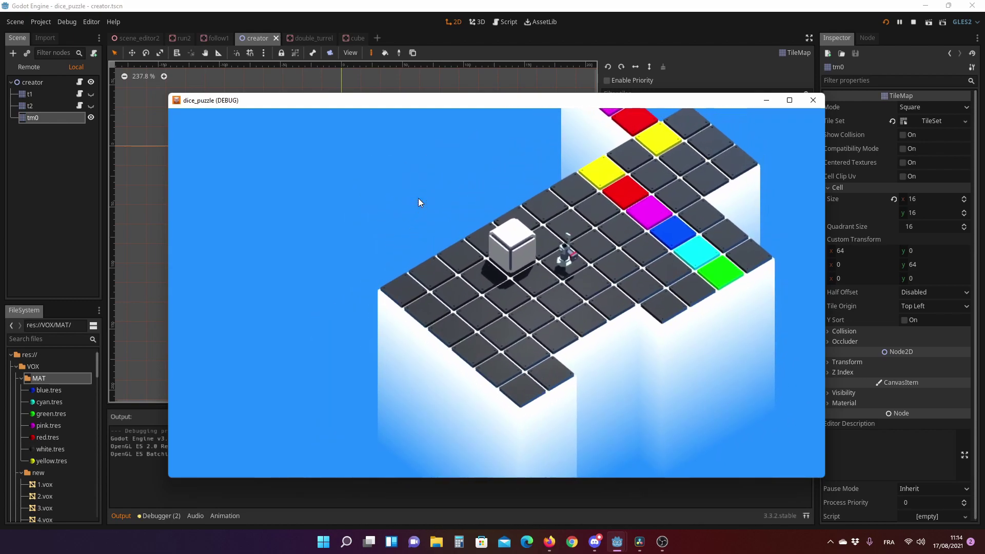
key(Left)
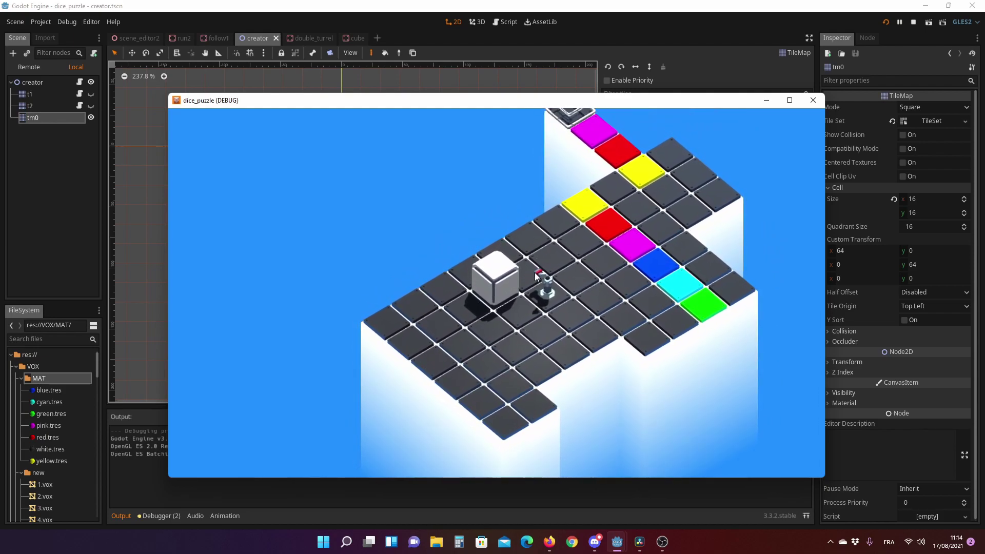
key(Up)
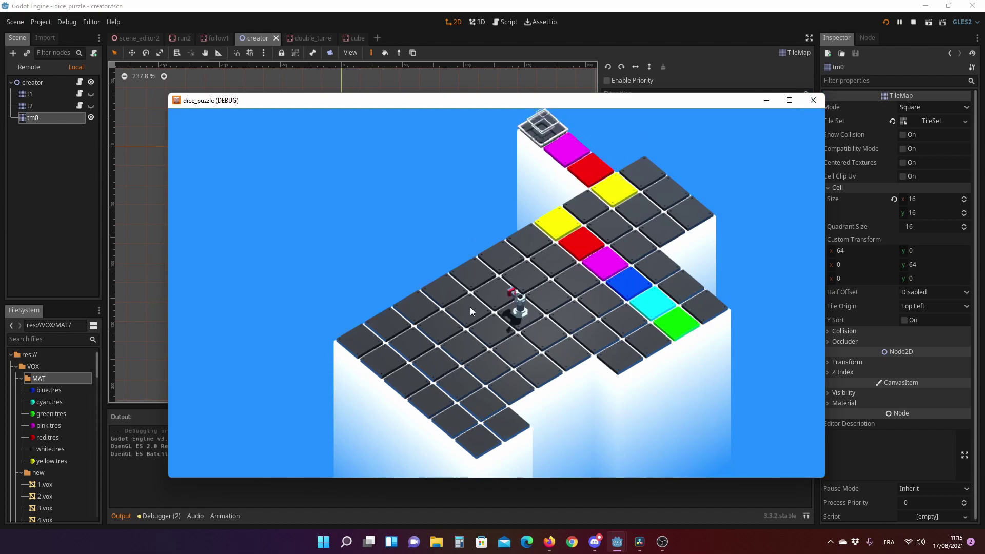
Pick turret tile 22, rerun the game and roll the die onto the turret's tile.
click(812, 101)
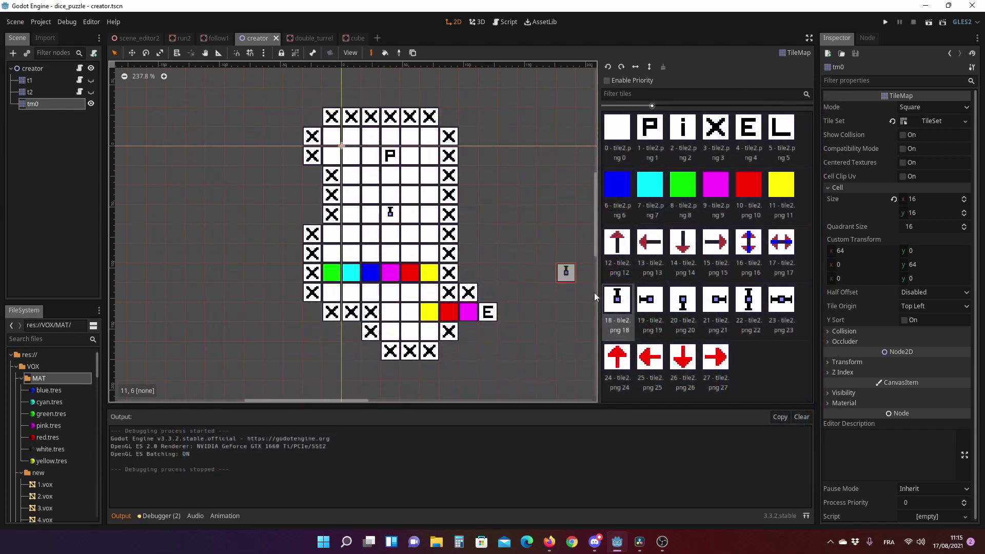
click(751, 299)
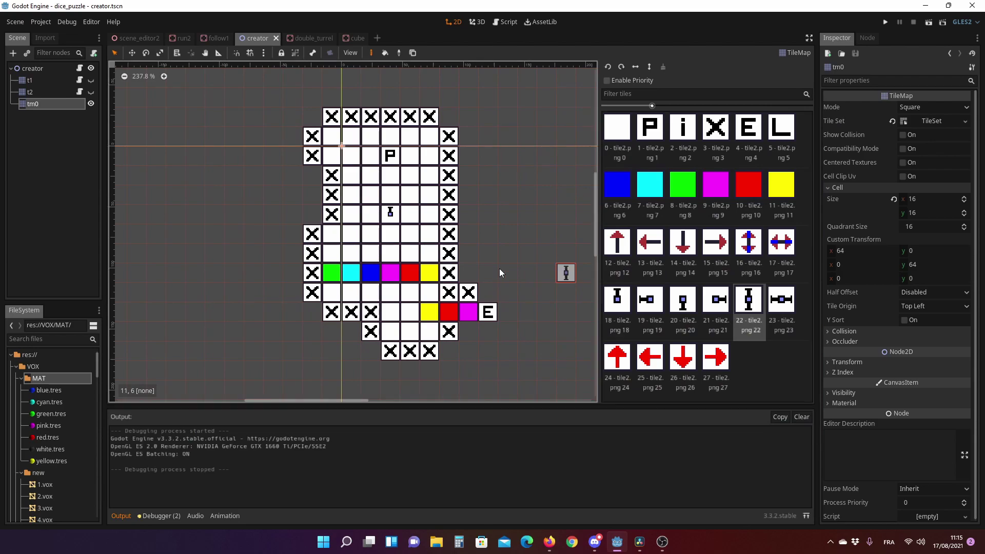
click(886, 23)
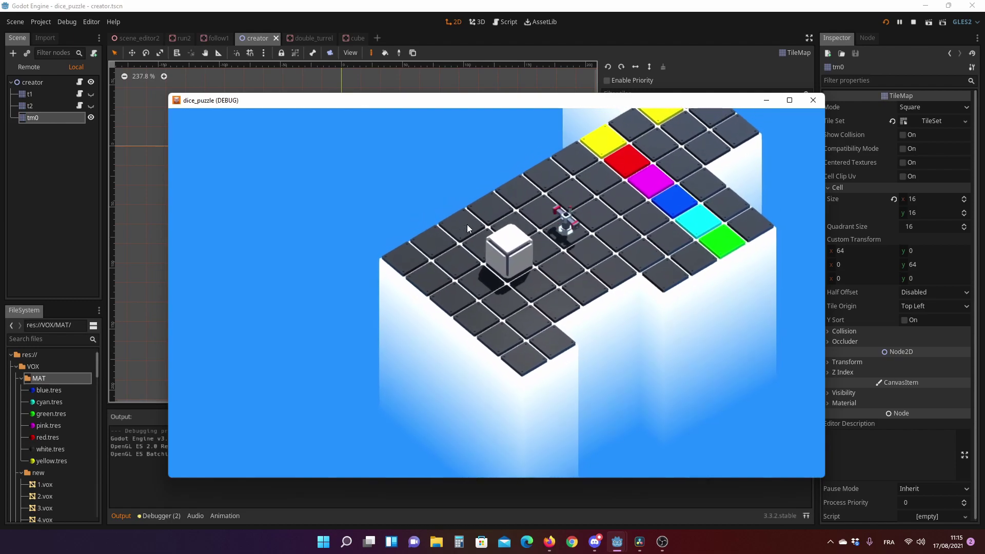
key(Up)
key(Right)
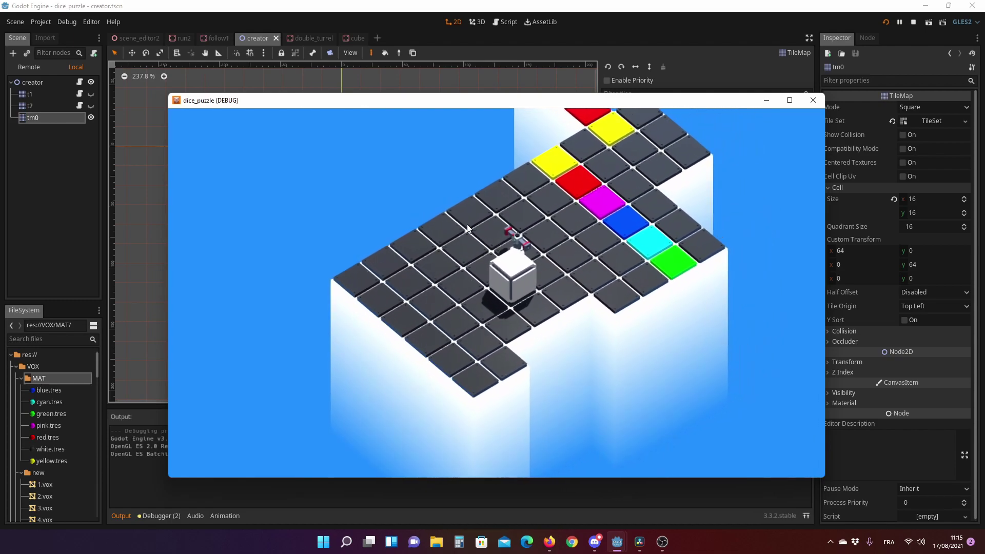
key(Up)
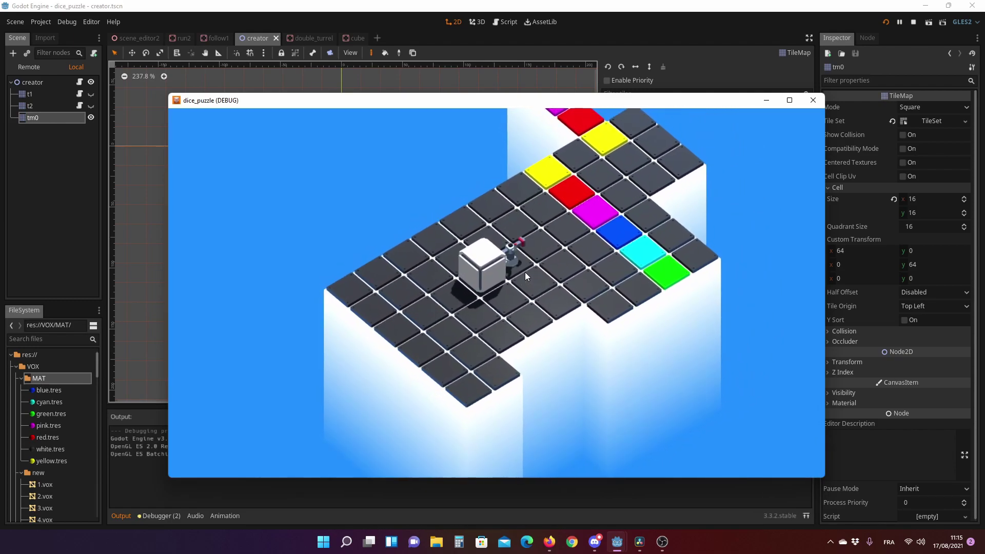
key(Right)
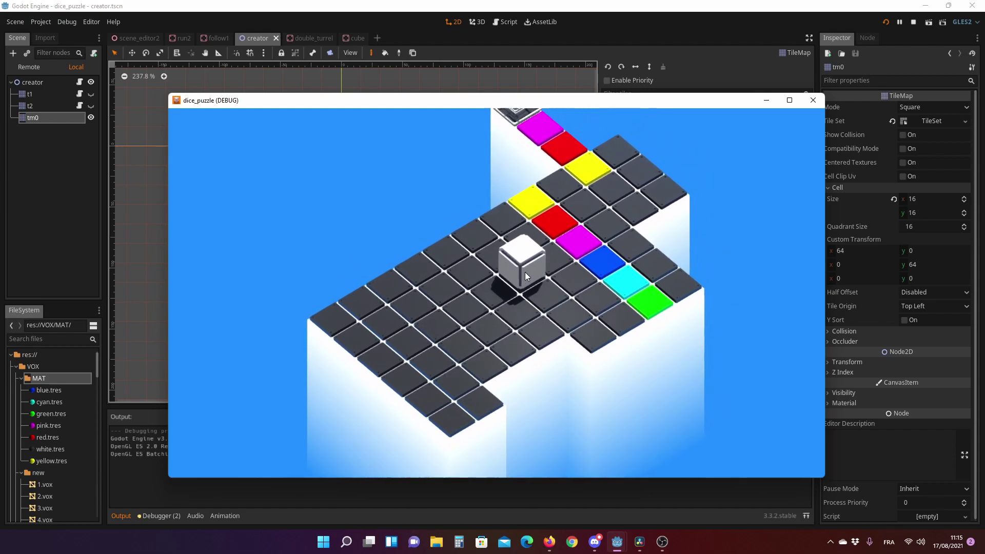
Pick two-way horizontal arrow tile 17, rerun, and roll the die along the coloured tiles.
click(813, 100)
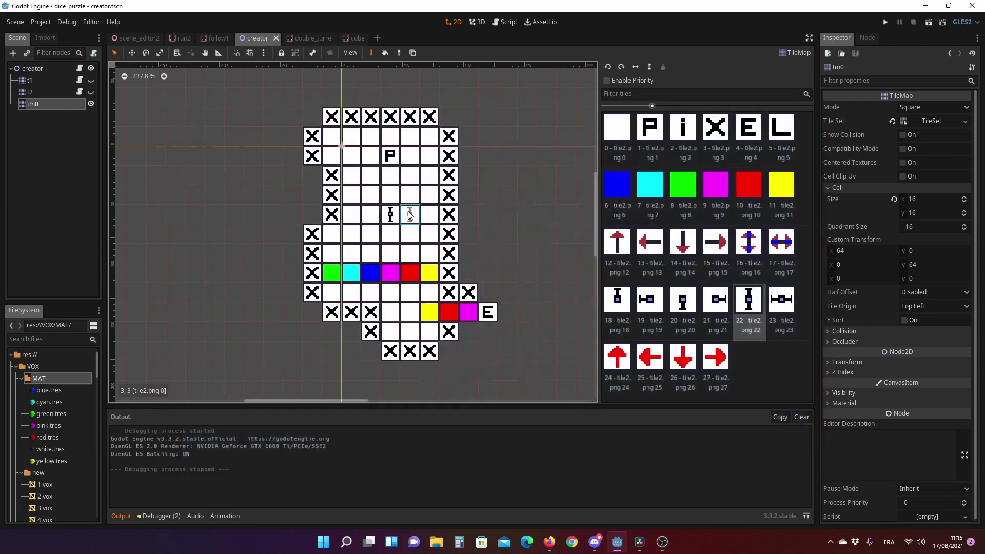
click(779, 246)
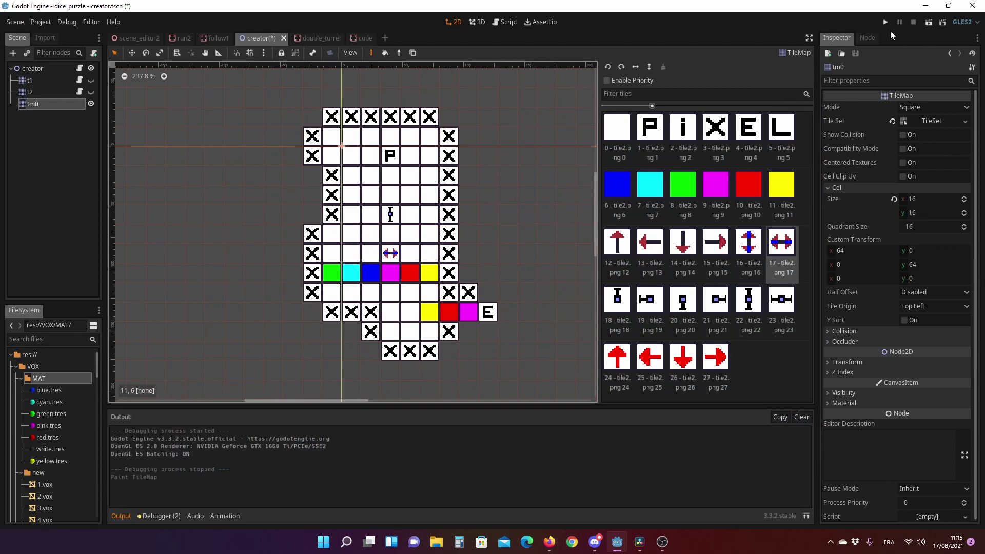
click(885, 22)
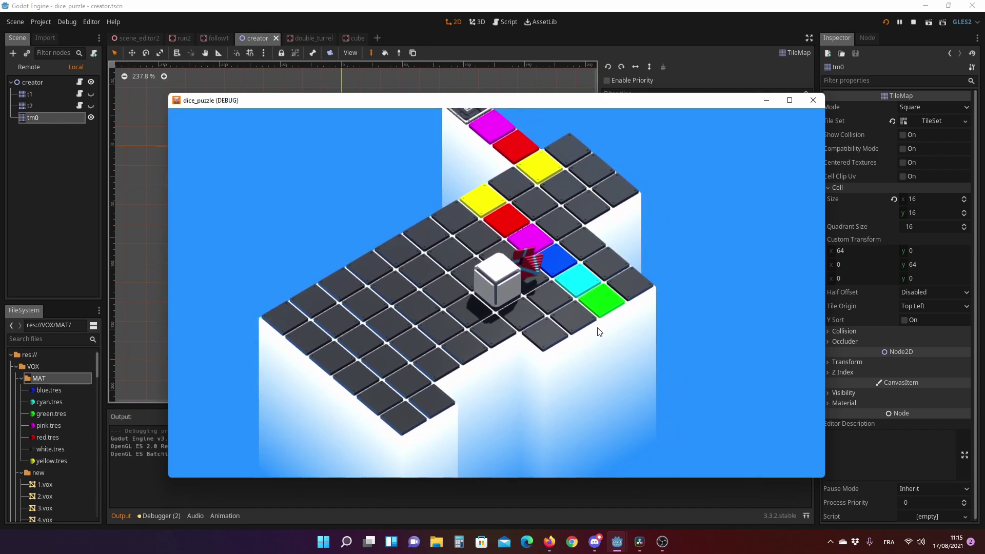
key(Left)
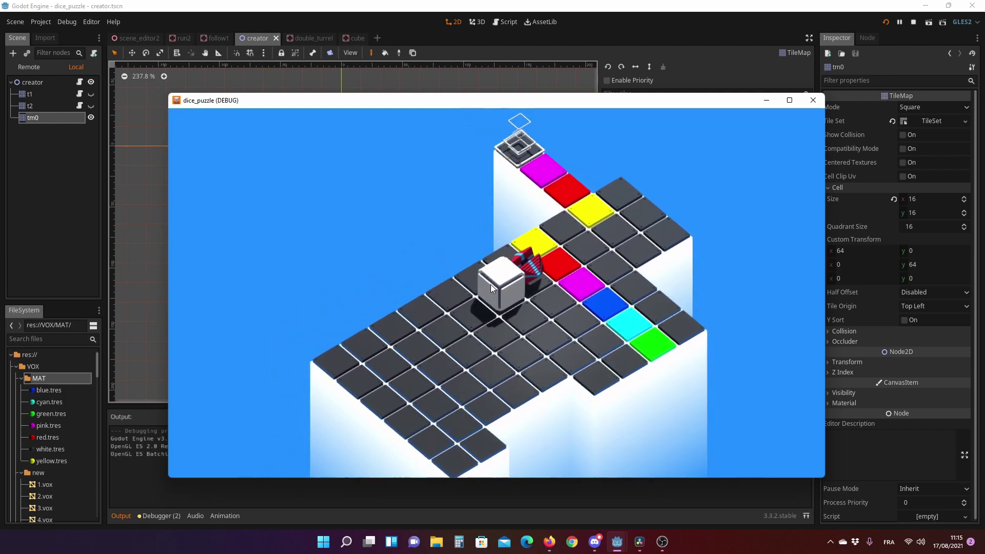
key(Right)
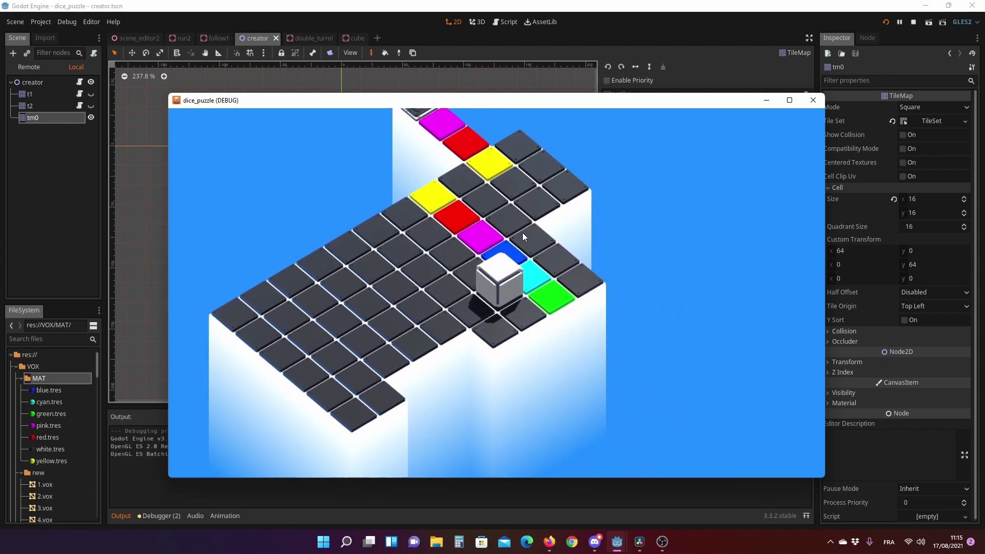
click(813, 100)
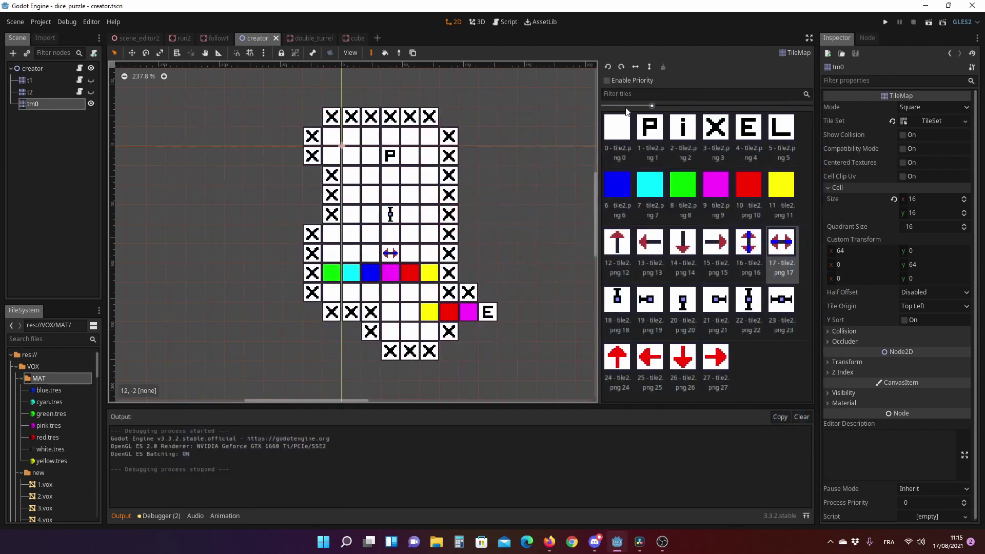
click(887, 23)
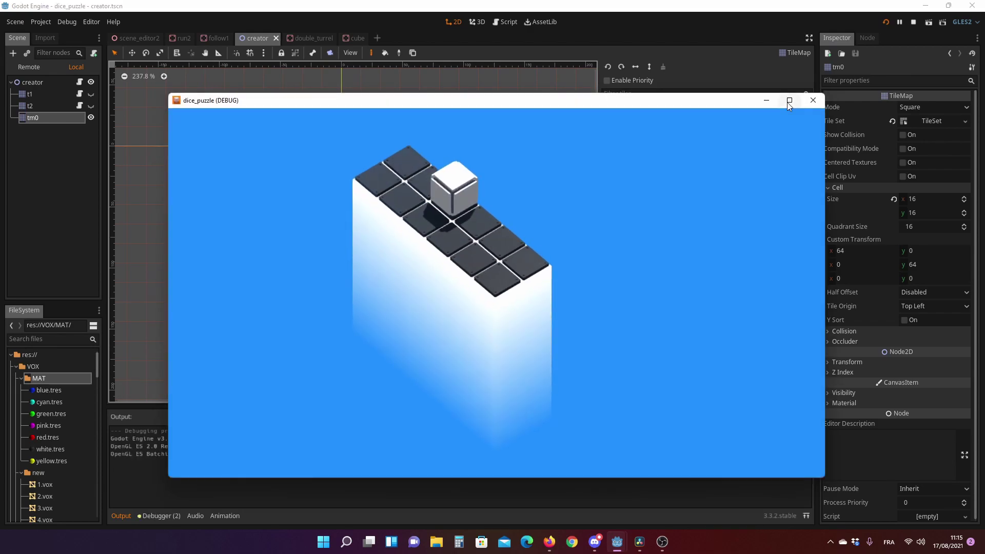
click(790, 100)
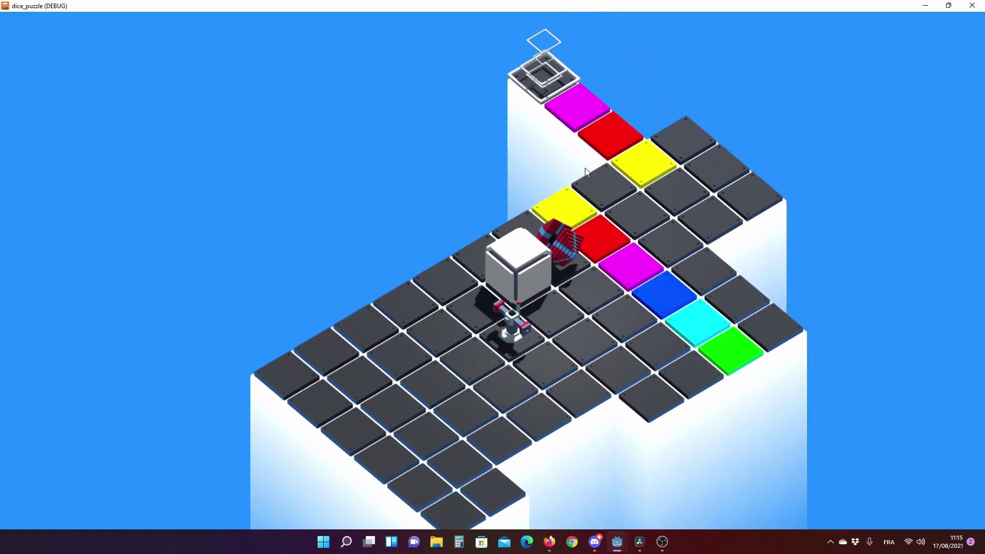
key(Left)
key(Down)
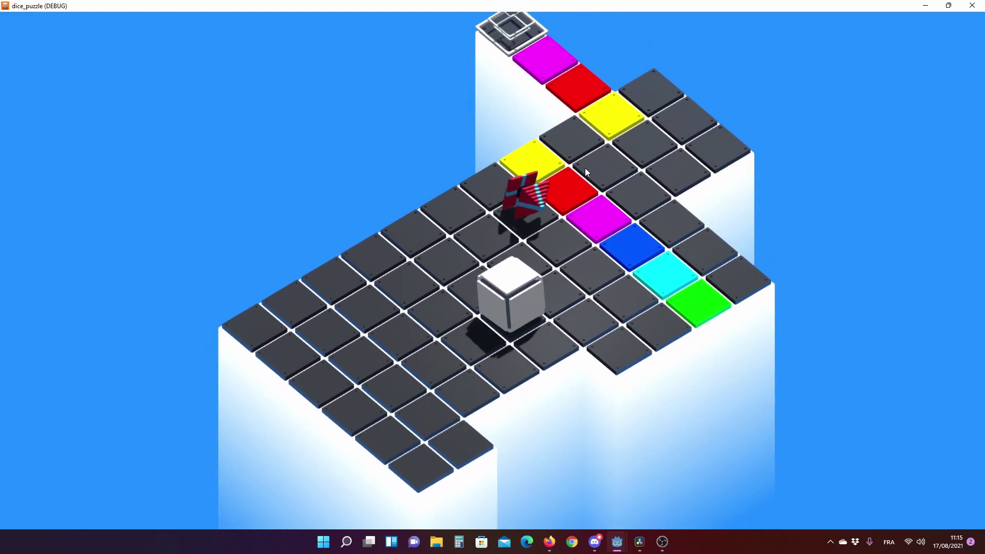
key(Down)
key(Right)
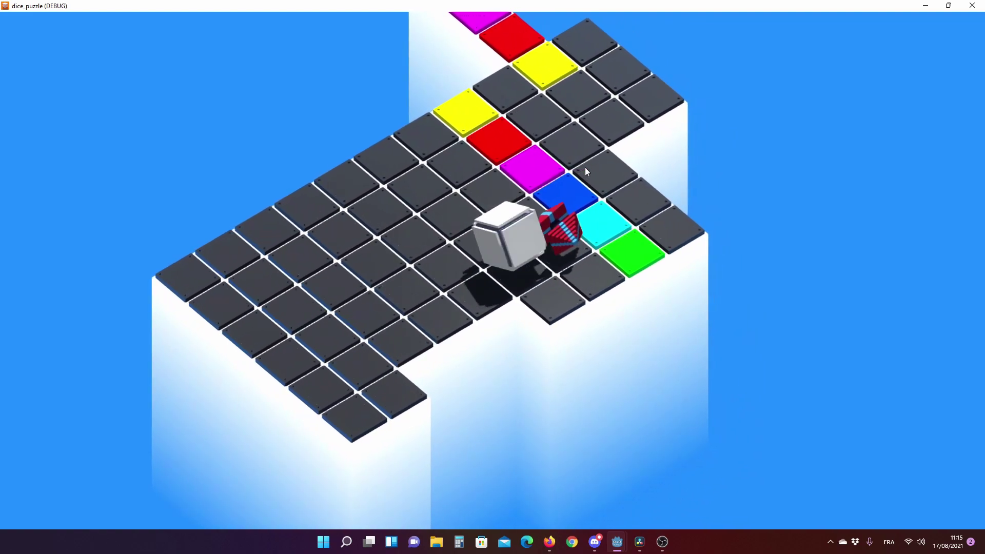
key(Up)
key(Left)
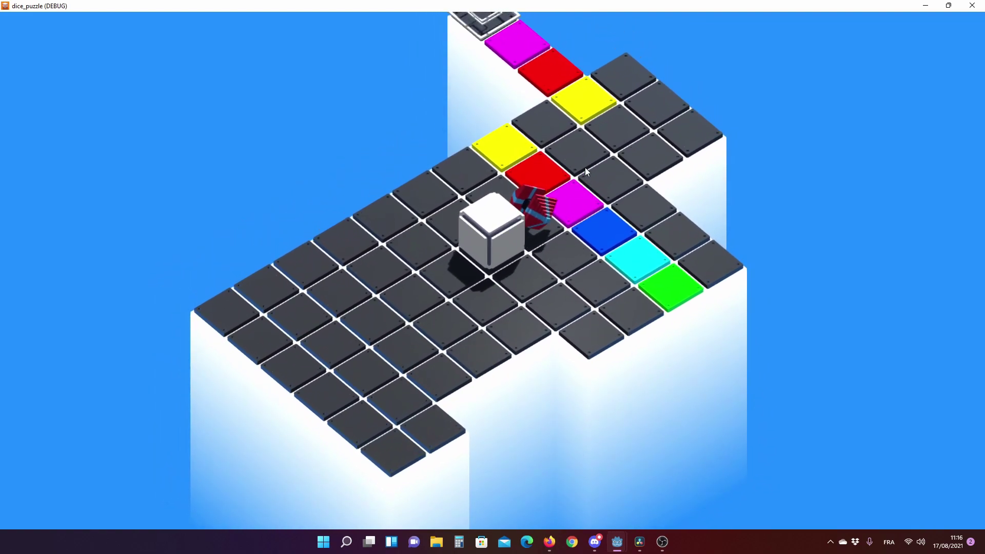
key(Right)
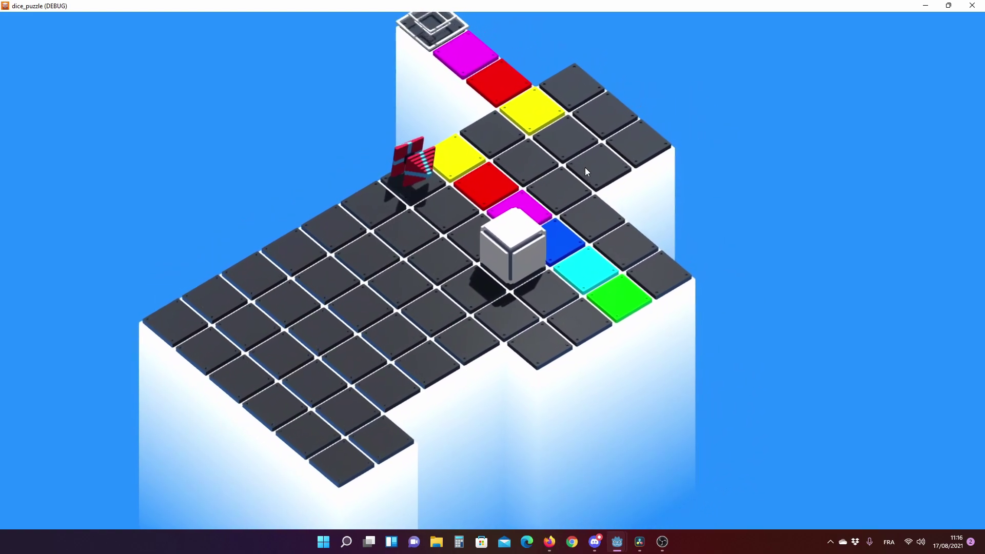
key(Left)
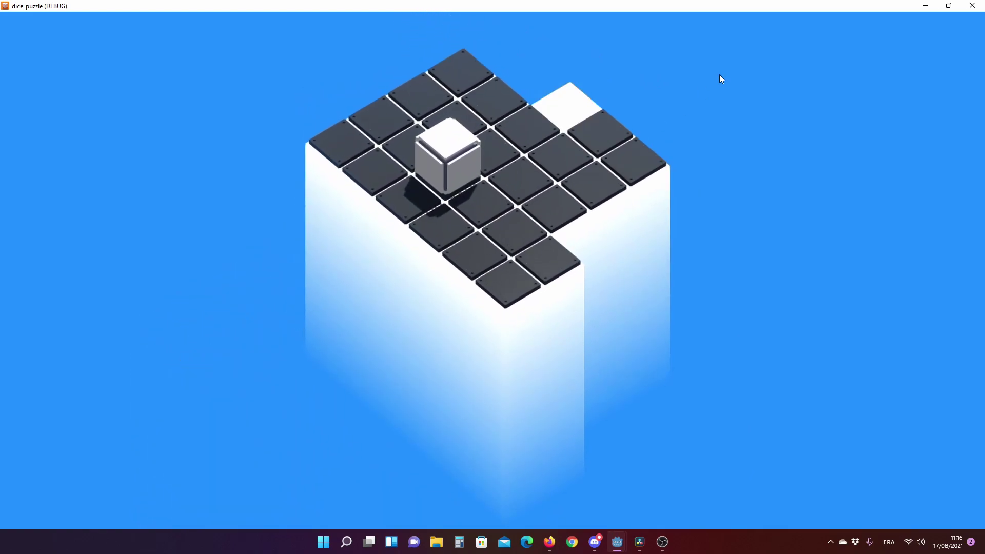
key(Escape)
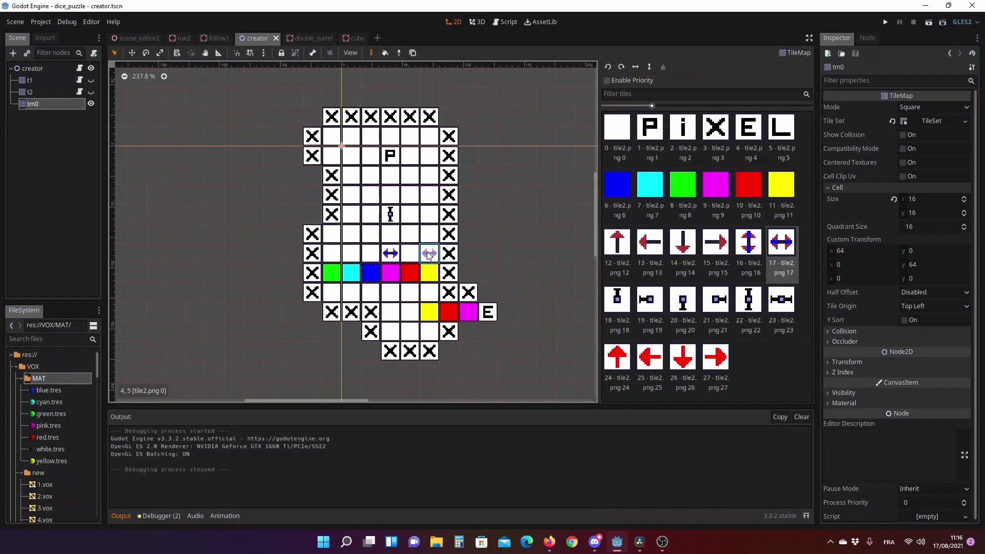
Paint a second left-right arrow beside the first, select floor tile 0, and relaunch the game maximised.
click(411, 258)
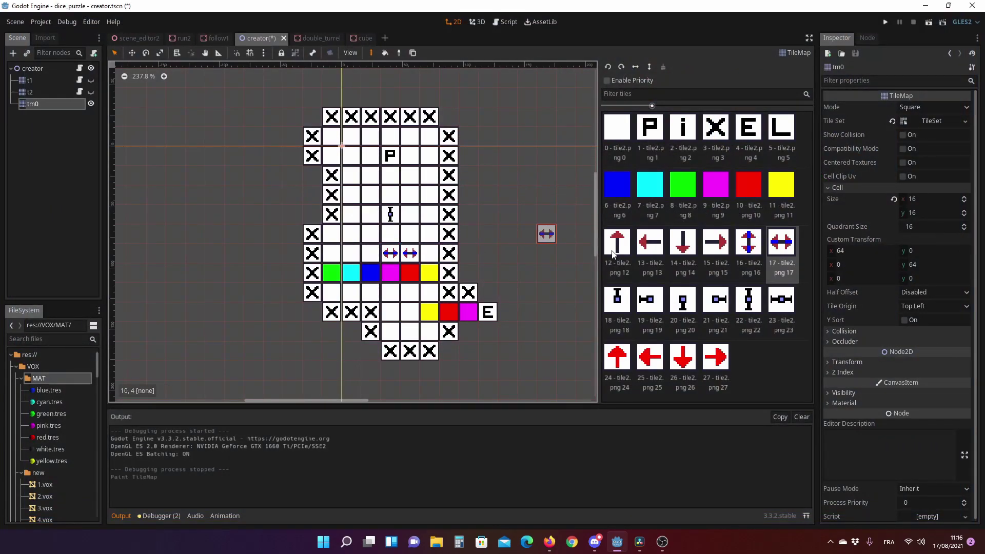
click(619, 163)
key(F5)
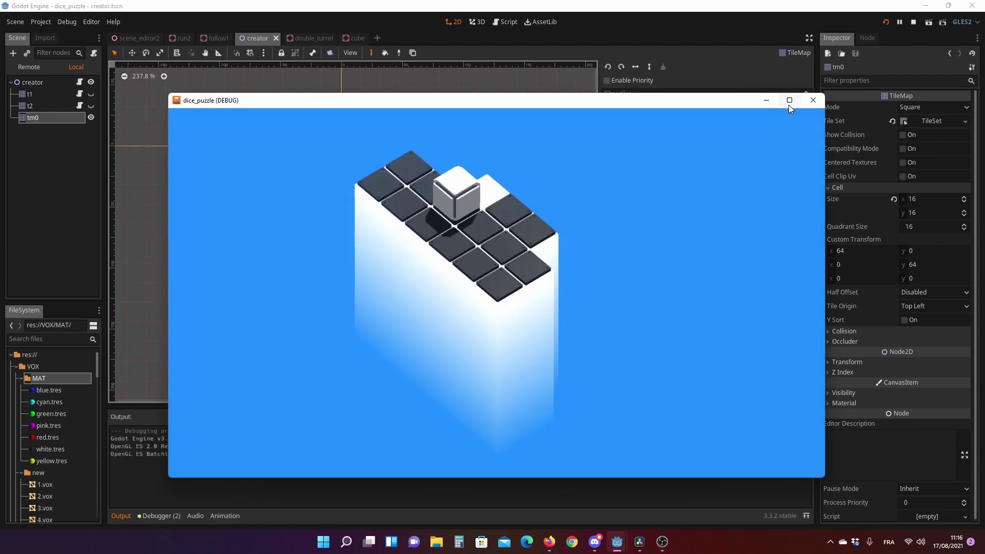
click(790, 102)
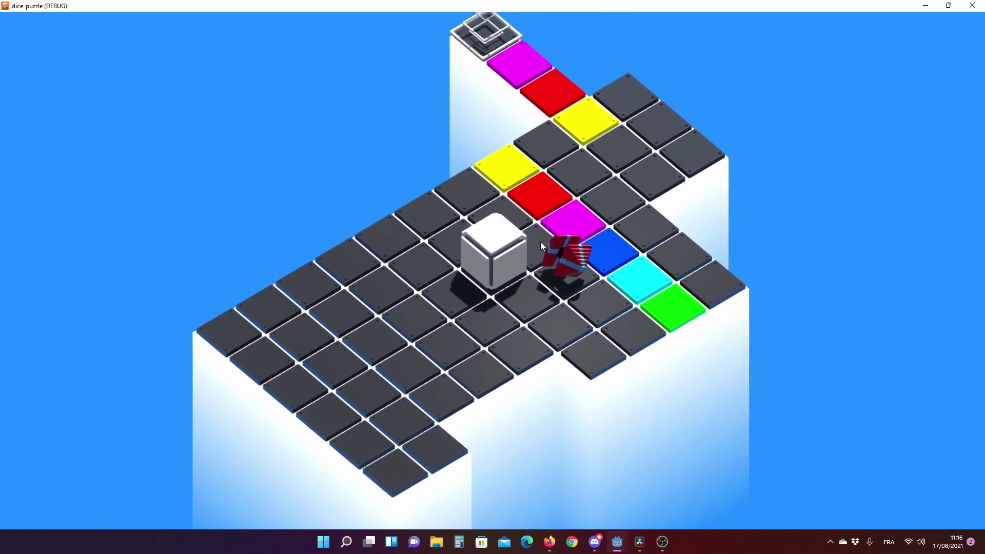
Roll the die up and down until the red robot reaches it, then stop the game.
key(Up)
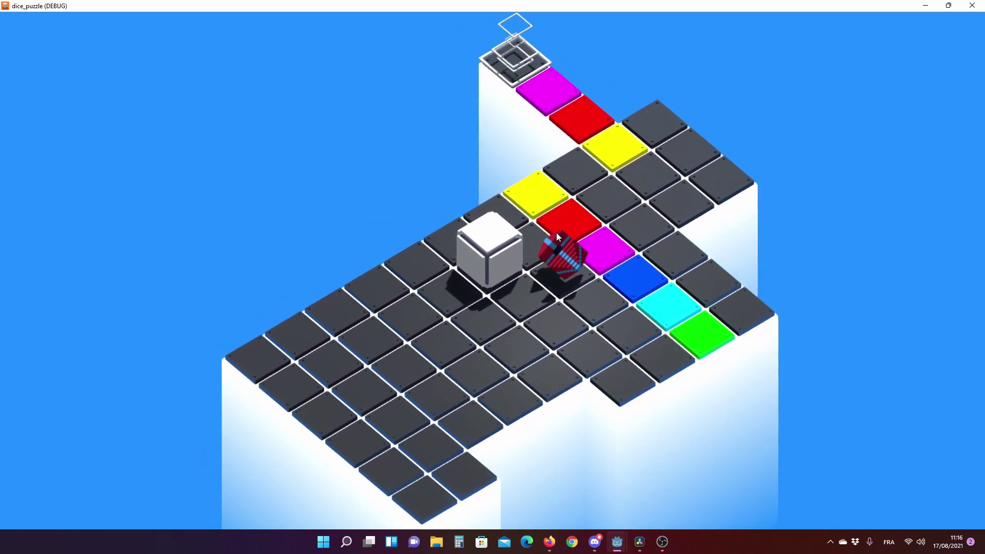
key(Down)
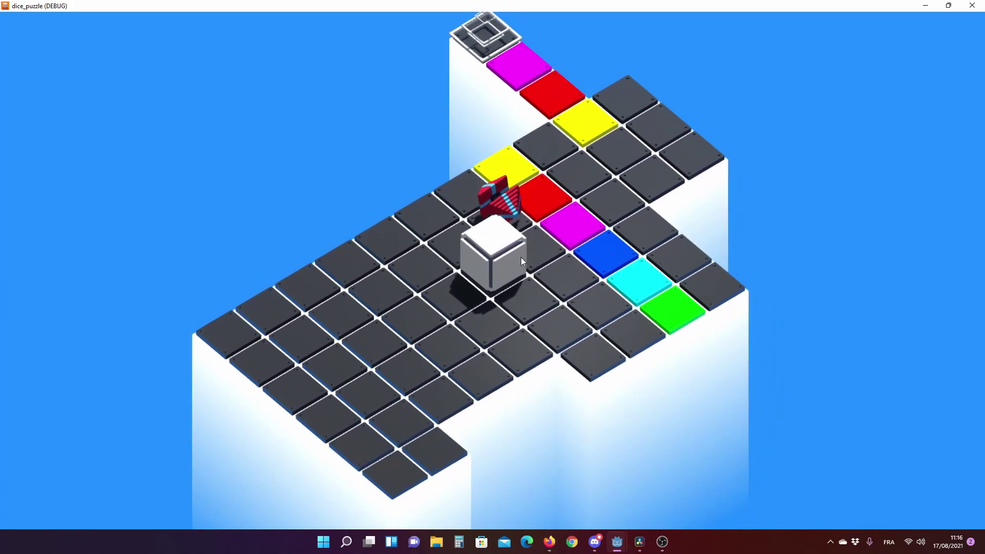
key(Down)
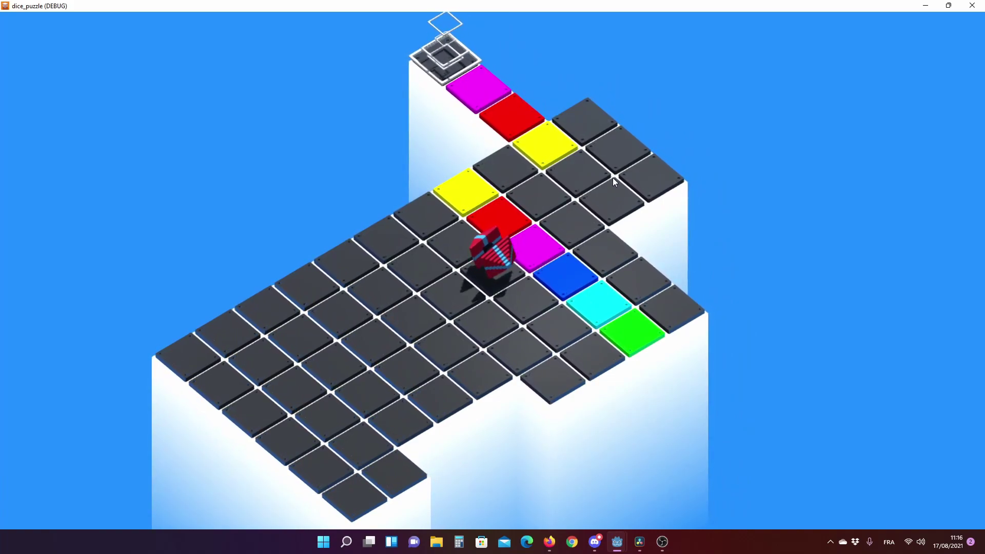
click(973, 5)
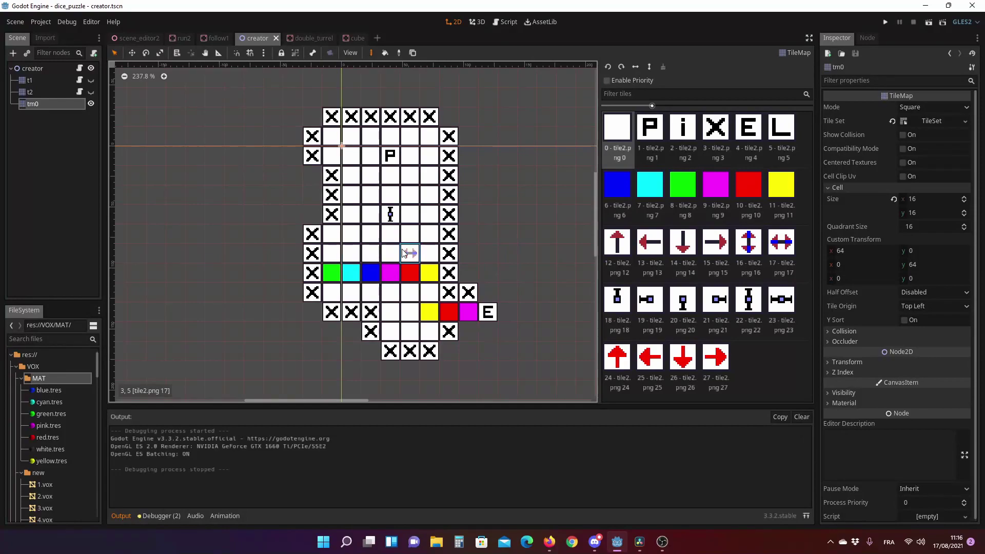
Paint red up-arrow tile 24 on the level grid, then save and run the game.
scroll(423, 233, up, 2)
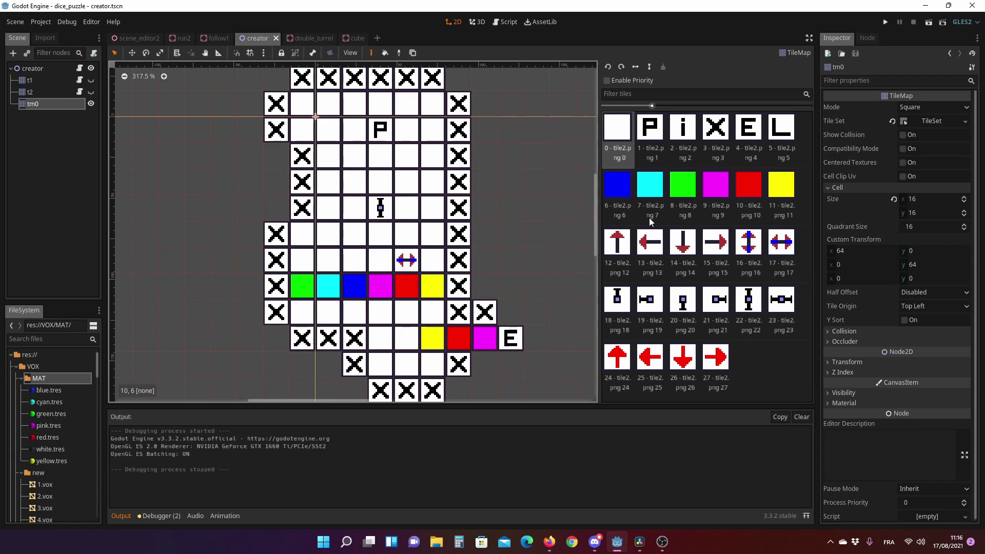
click(619, 365)
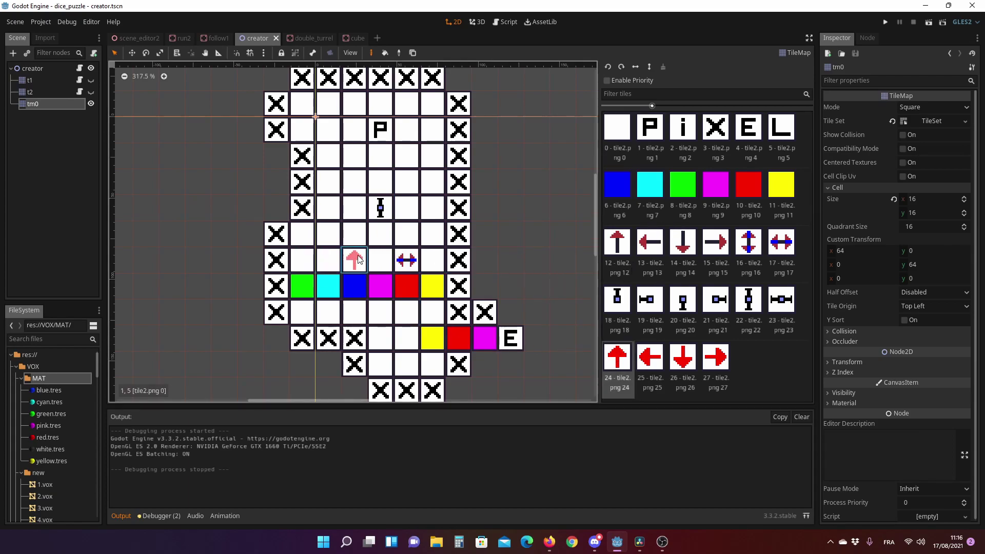
click(354, 234)
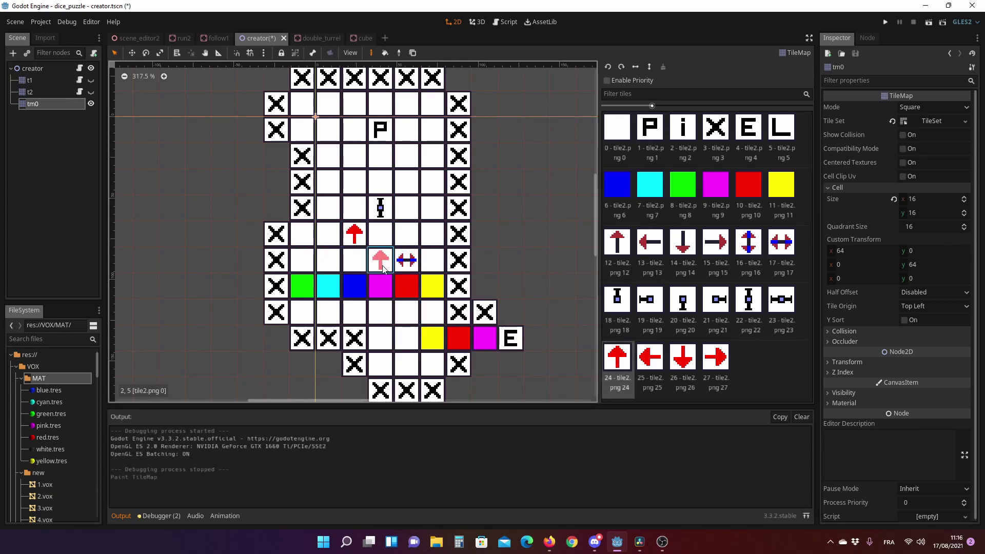
click(886, 22)
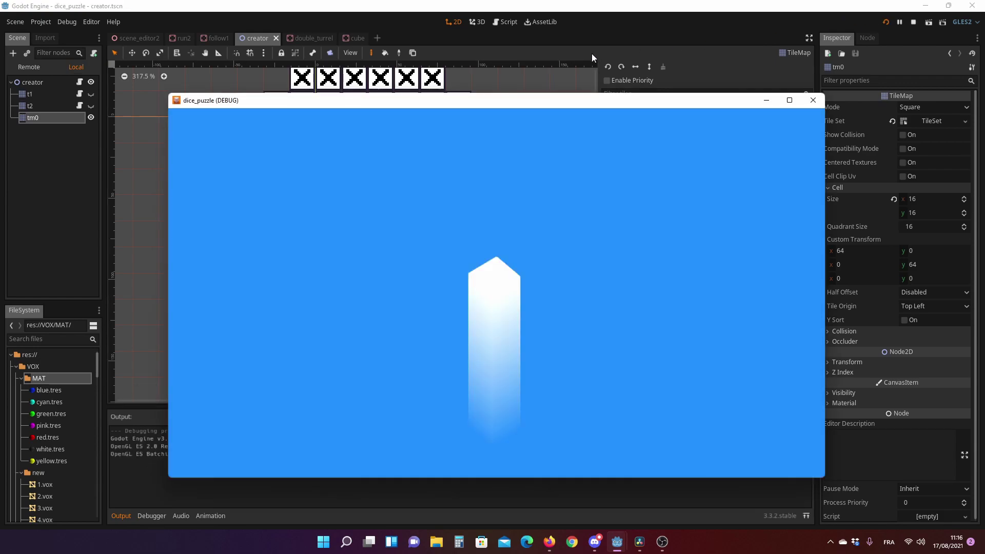
Maximise the game window and roll the die right, down, left and up around the board.
click(790, 100)
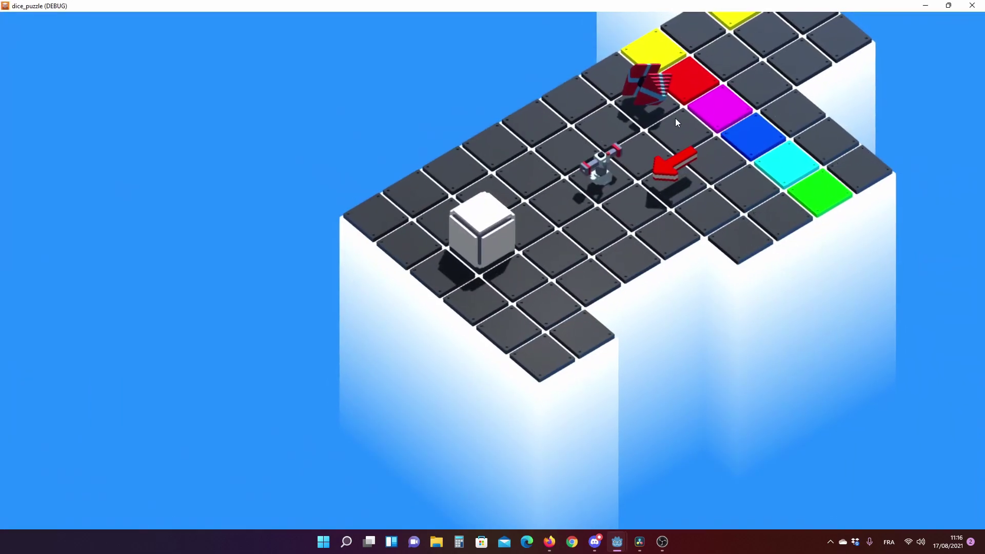
key(Right)
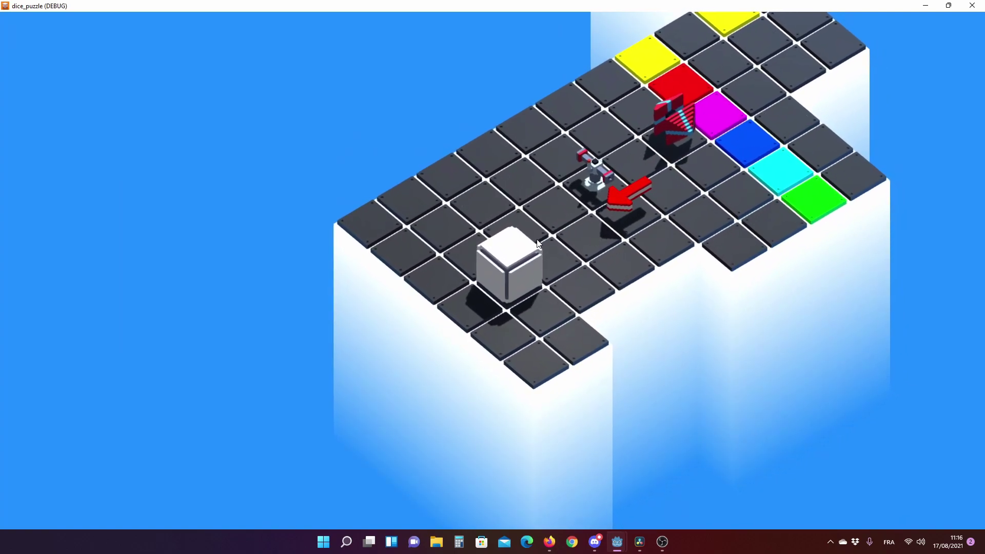
key(Down)
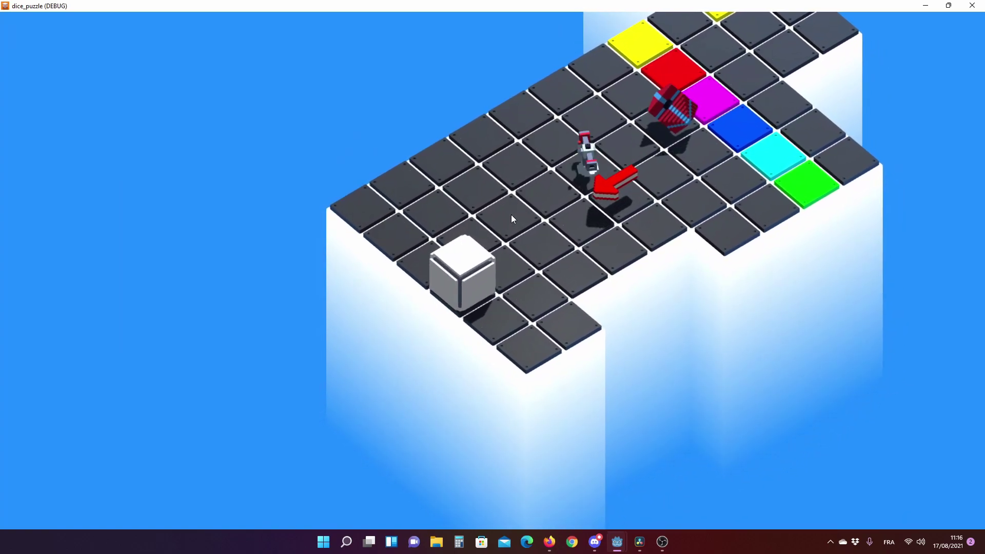
key(Left)
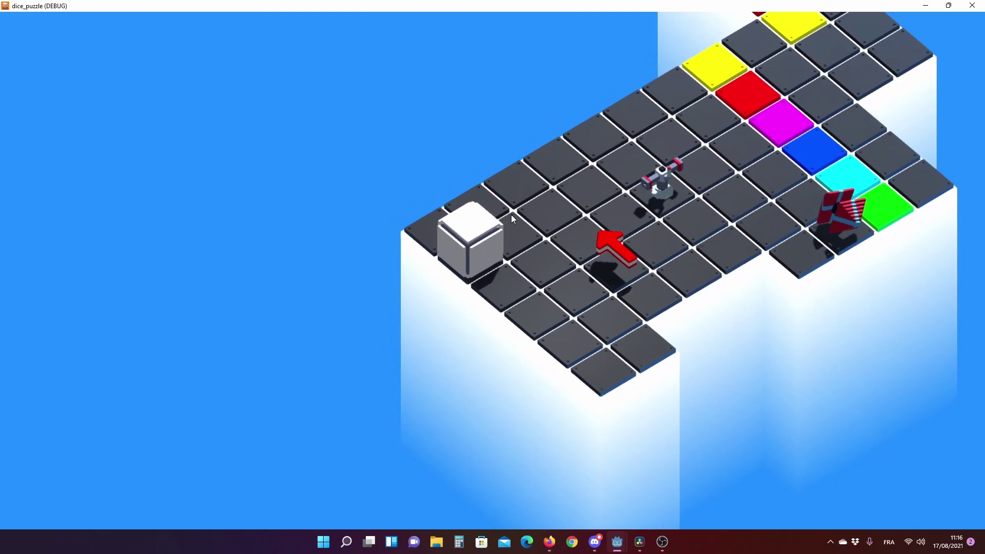
key(Up)
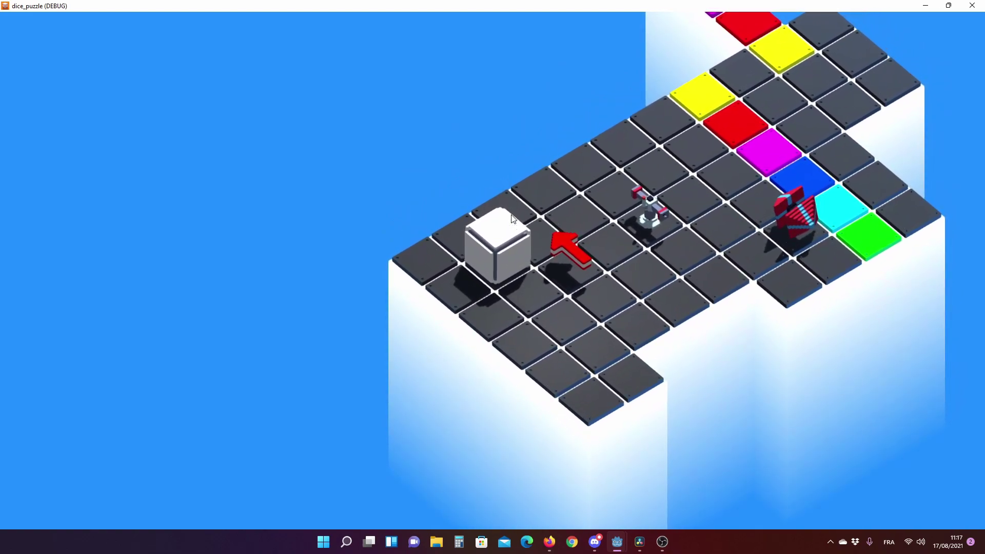
key(Left)
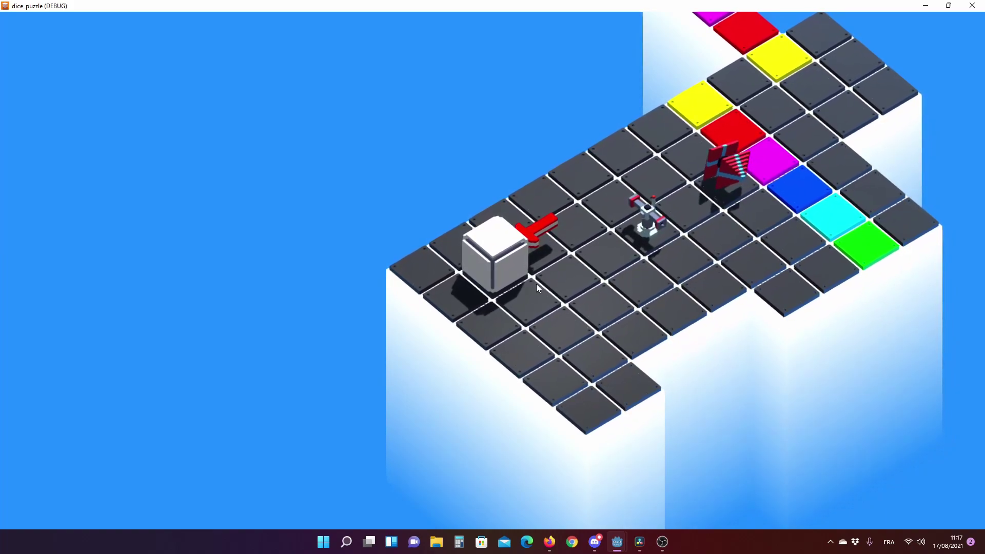
Roll the die over the red arrow tile onto the turret, then close the game.
key(Up)
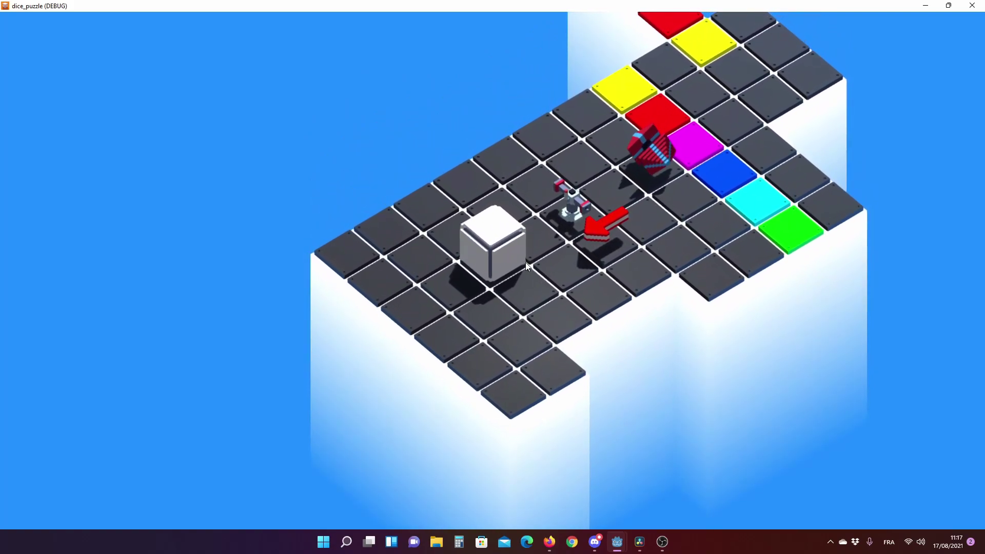
key(Up)
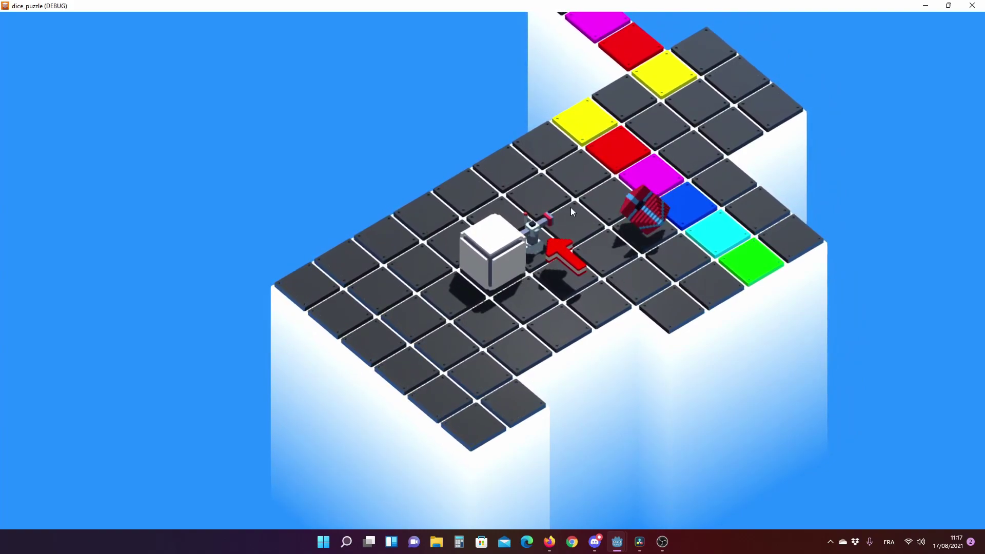
key(Up)
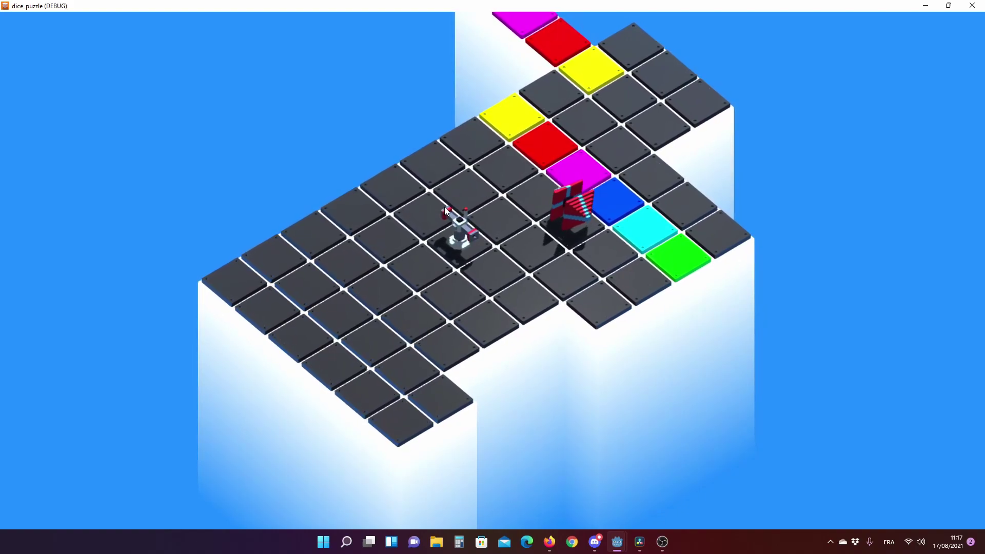
click(972, 6)
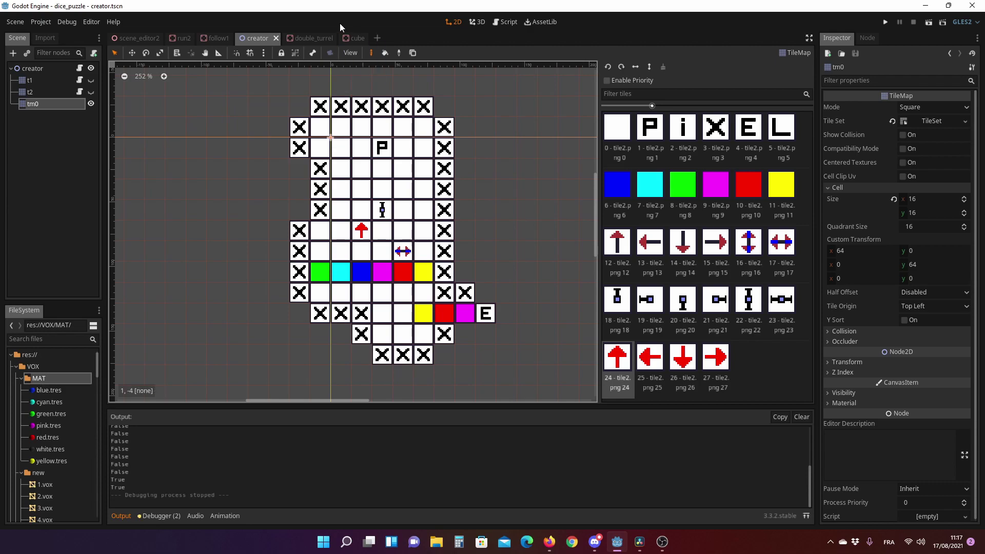
Open the run2 scene and orbit and zoom around its red-and-blue winged mesh.
click(178, 39)
mouse_move(420, 289)
middle_down()
mouse_move(435, 186)
mouse_move(415, 189)
middle_up()
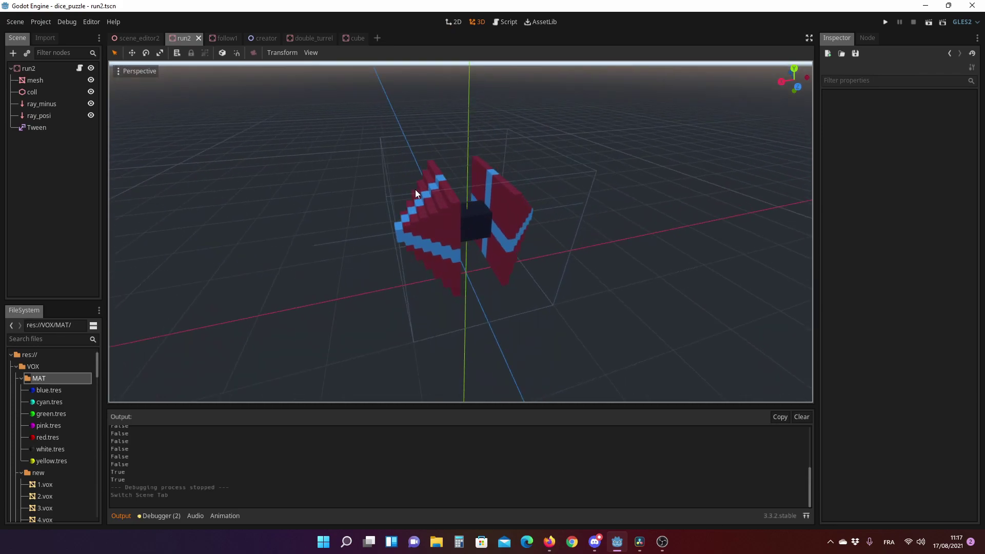
scroll(316, 244, up, 3)
scroll(269, 237, up, 1)
scroll(591, 229, down, 4)
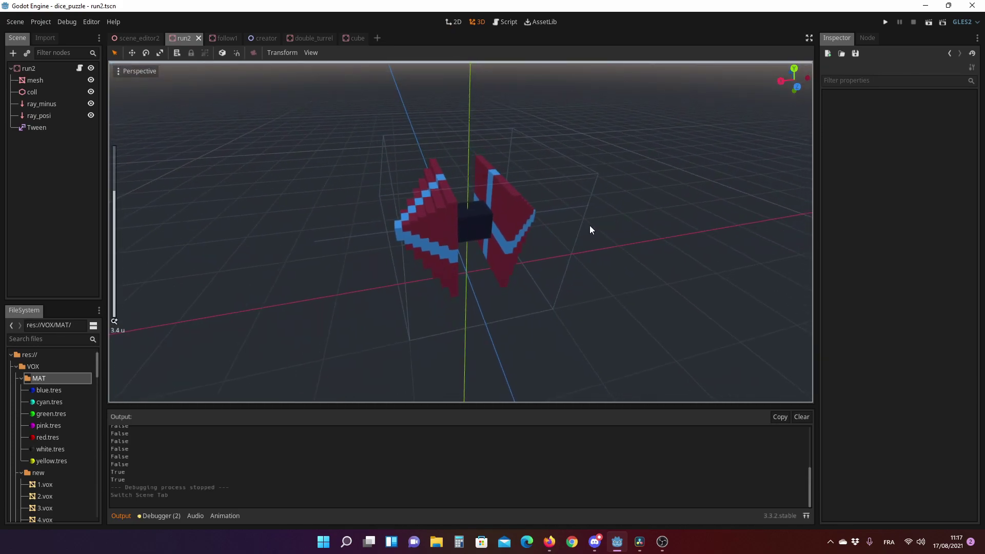
middle_drag(591, 230, 444, 229)
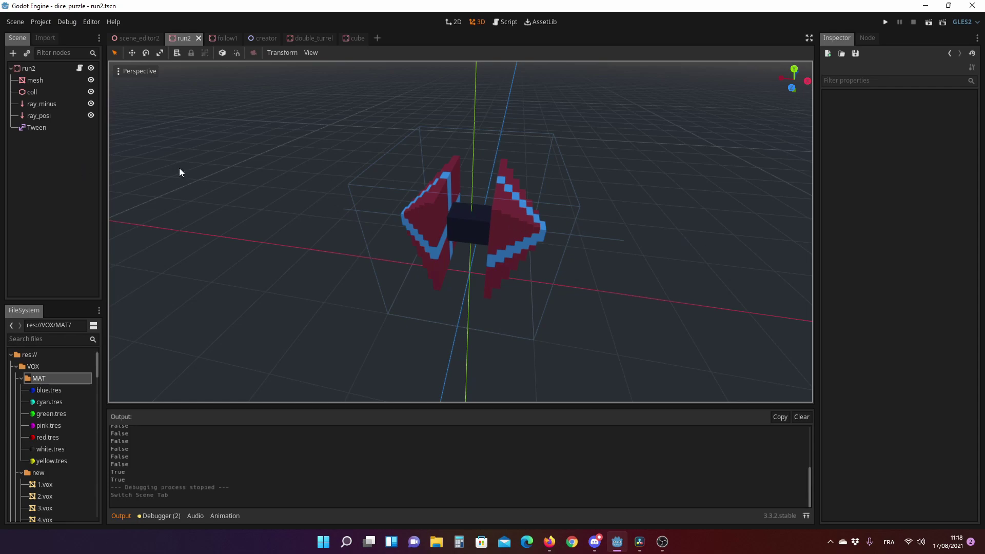
mouse_move(180, 169)
middle_down()
mouse_move(374, 213)
mouse_move(346, 214)
mouse_move(393, 208)
middle_up()
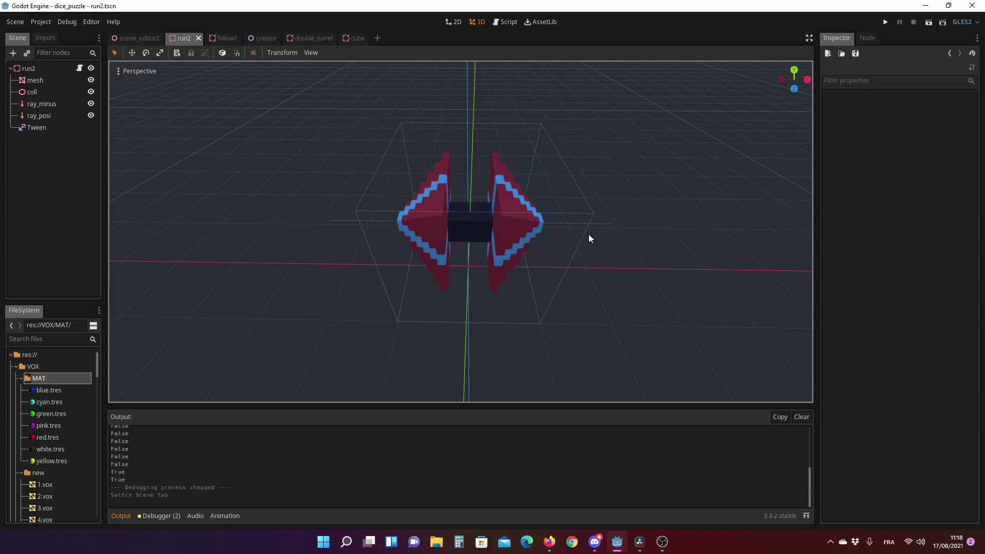
middle_drag(630, 248, 554, 258)
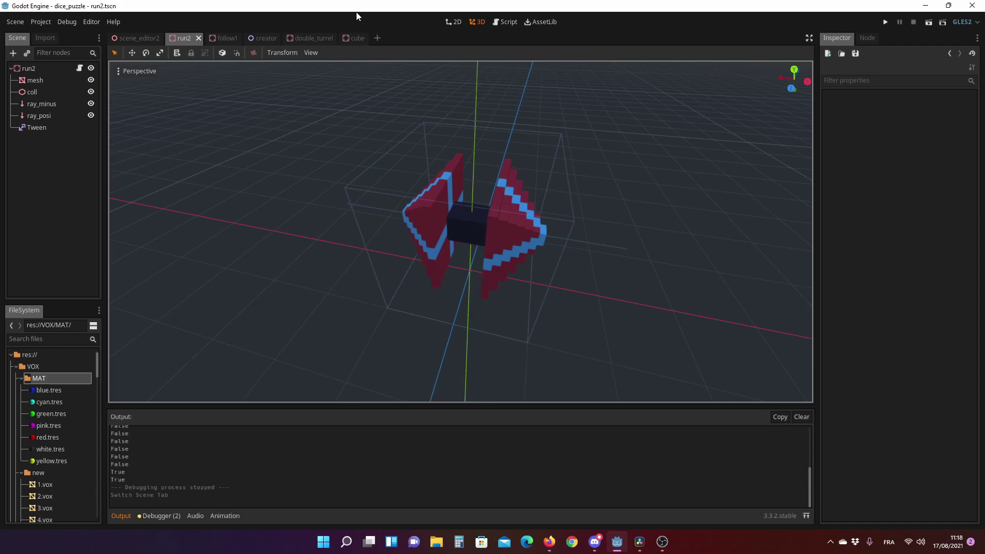
Switch back to the creator scene, run the game with F5, and stop it with F8.
click(262, 38)
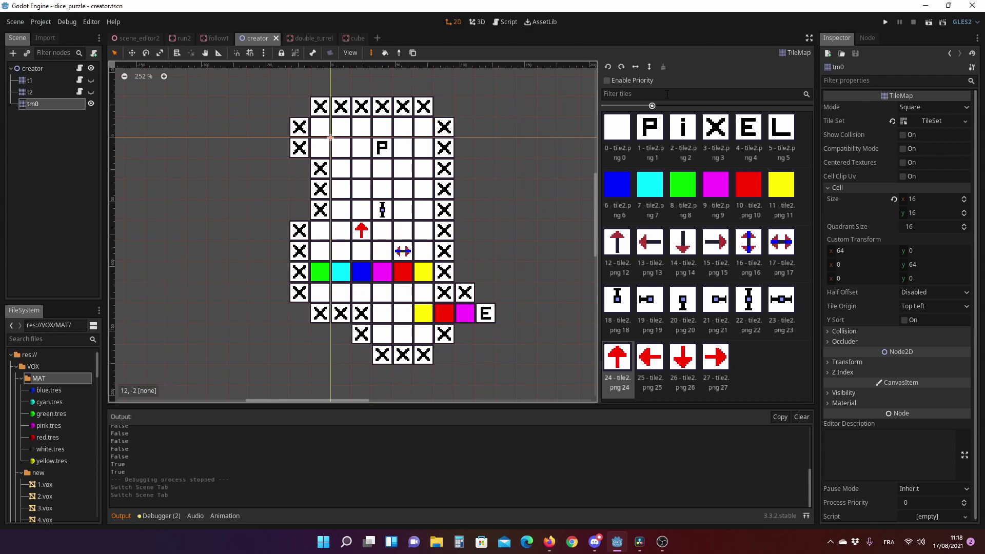
key(F5)
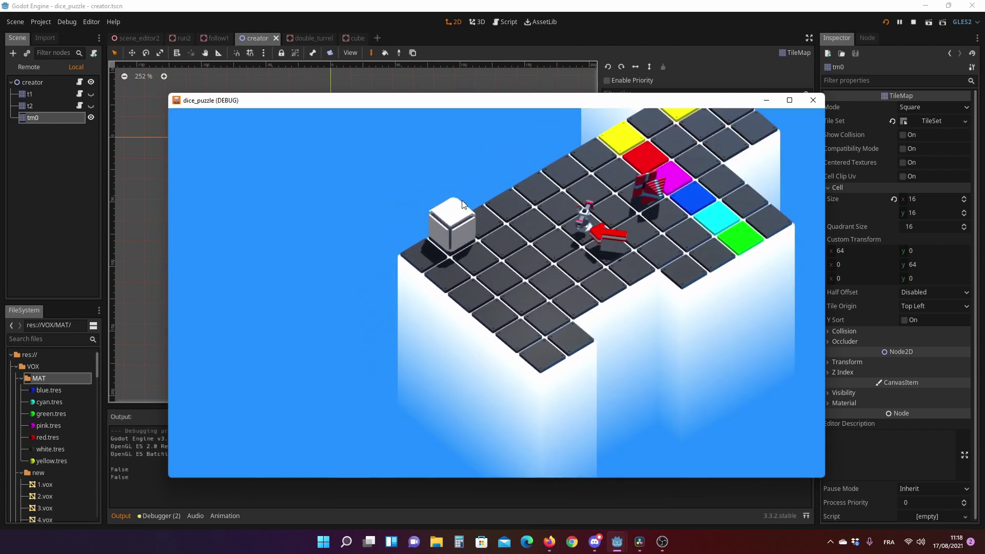
key(F8)
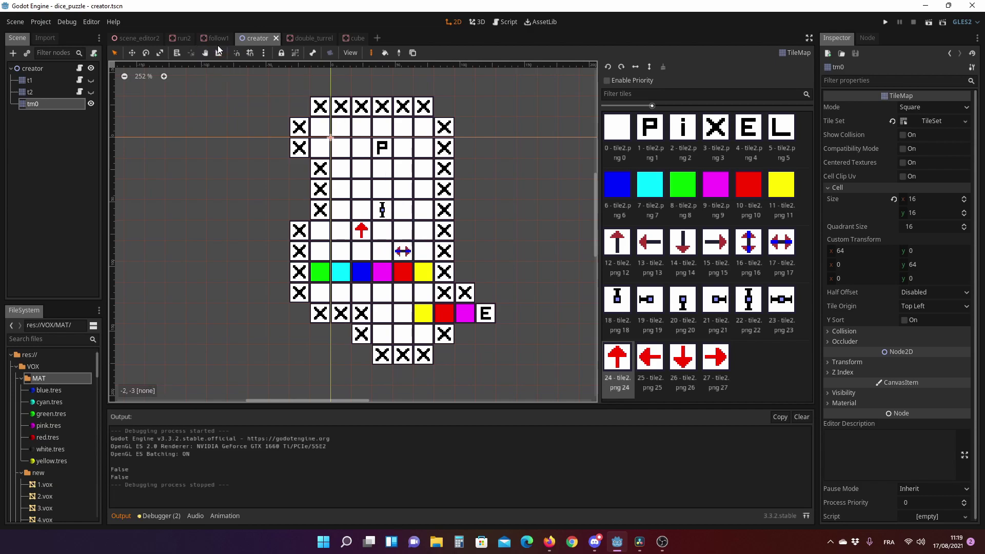
Glance at the double_turrel turret scene.
click(294, 40)
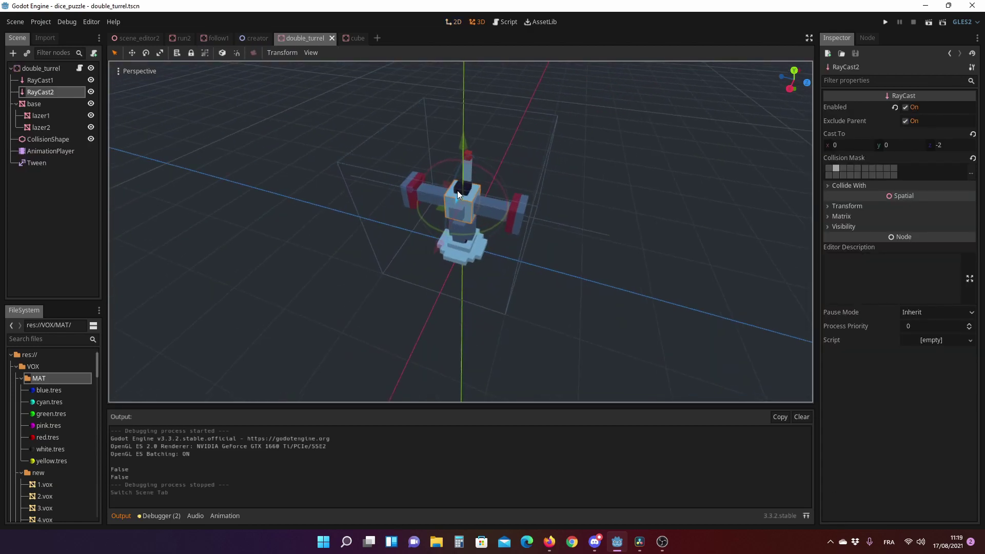
scroll(457, 190, up, 4)
scroll(455, 190, down, 2)
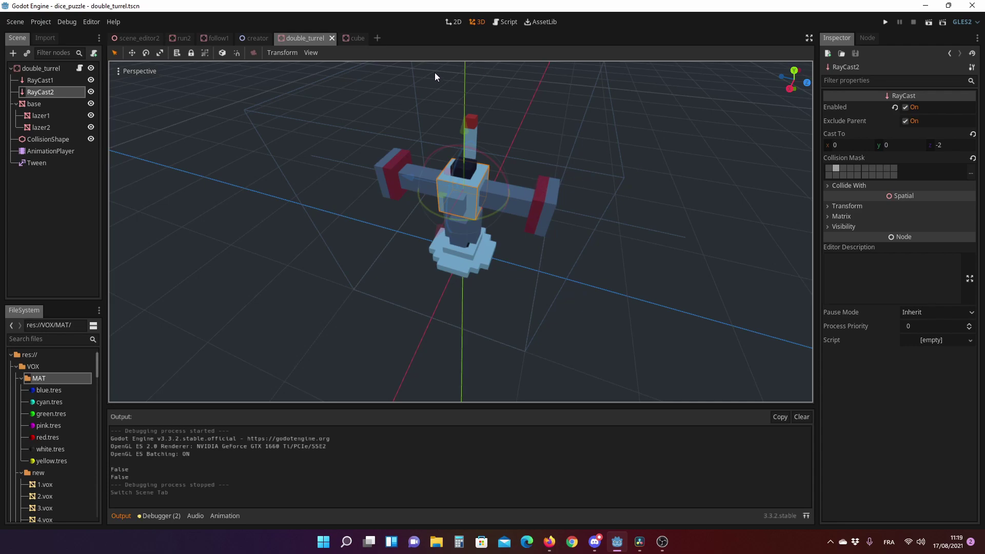
Pass through run2 to the follow1 scene with its red-and-white hooked block.
click(181, 40)
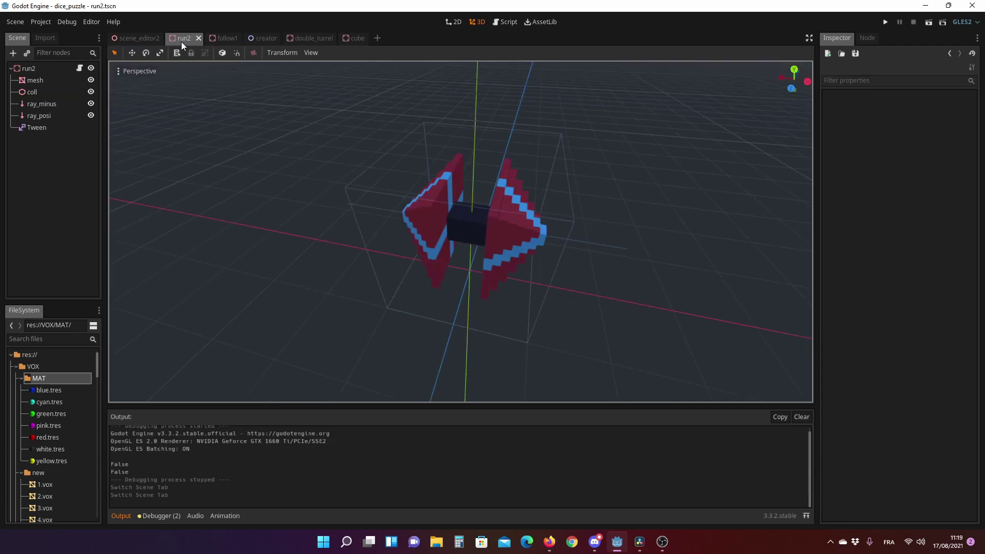
click(227, 38)
middle_drag(330, 169, 329, 168)
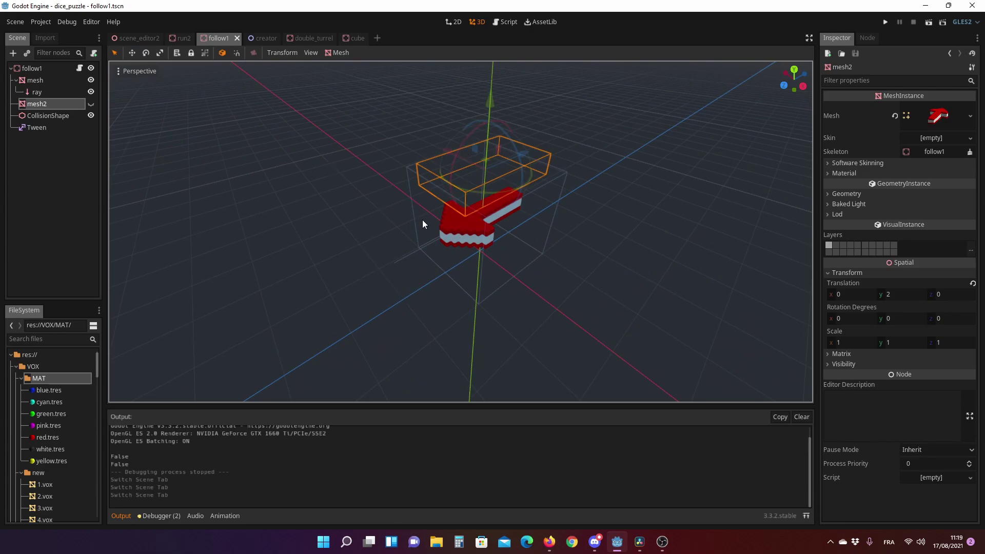
Unhide mesh2 so a second hooked block appears 2 units above the original.
middle_drag(423, 220, 359, 205)
click(91, 104)
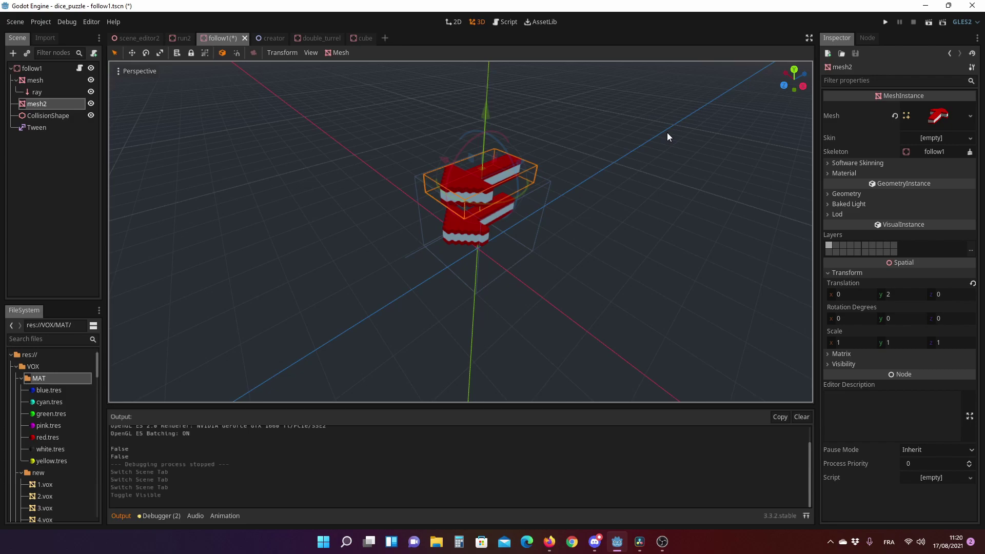
middle_drag(666, 132, 493, 171)
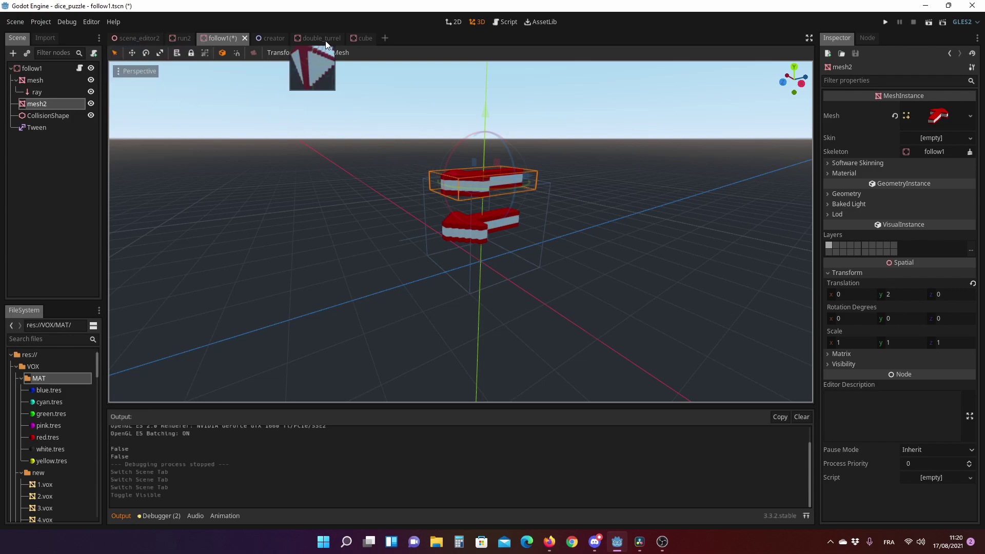
Open the cube scene and orbit to view the six-faced block from above.
click(362, 39)
mouse_move(366, 64)
middle_down()
mouse_move(364, 122)
mouse_move(339, 98)
mouse_move(441, 127)
middle_up()
middle_drag(494, 238, 432, 221)
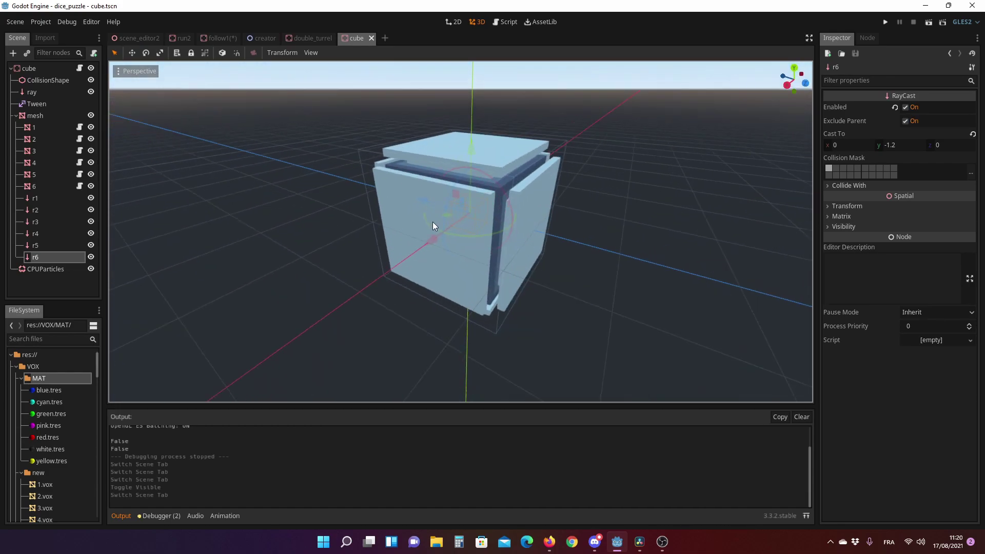
Select face mesh 3 and translate it by -2 along the Z axis.
click(543, 184)
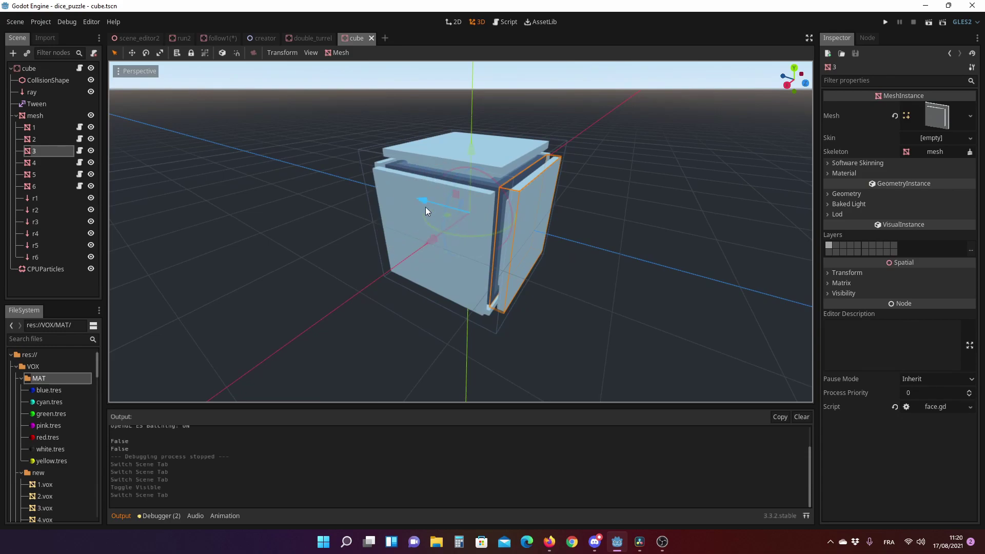
middle_drag(426, 210, 564, 195)
scroll(564, 196, down, 5)
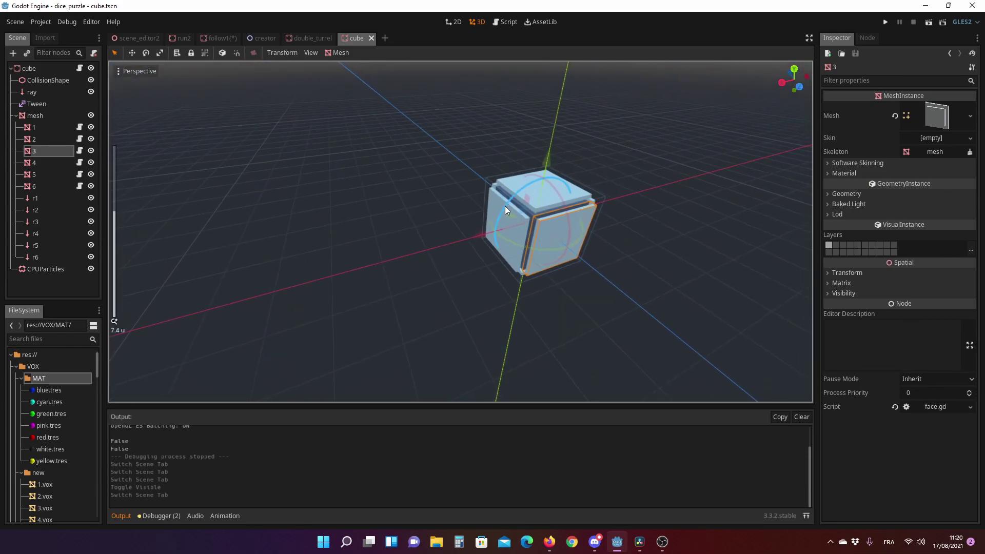
scroll(525, 206, up, 3)
mouse_move(525, 190)
mouse_down()
mouse_move(587, 232)
mouse_move(546, 187)
mouse_up()
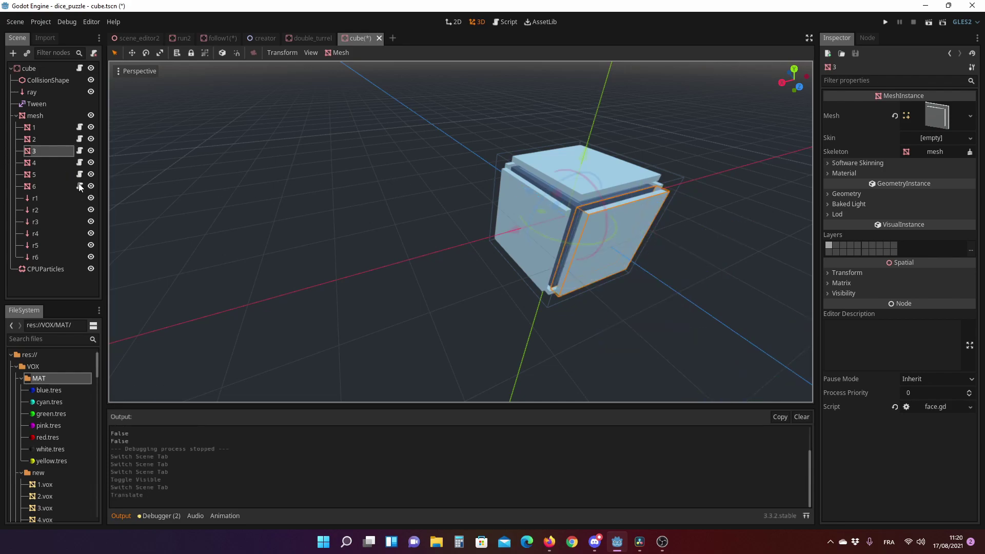
middle_drag(466, 190, 325, 190)
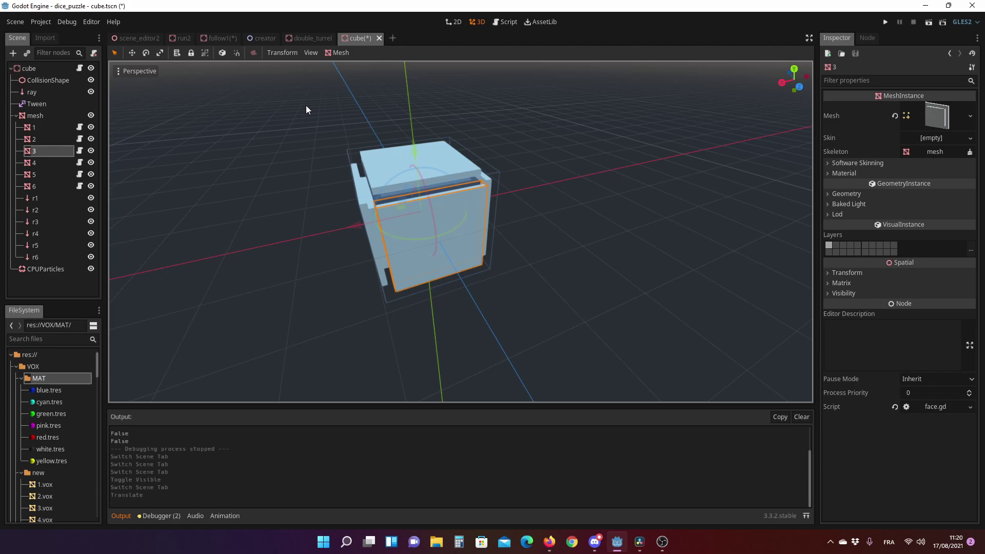
Select the r1 raycast and view the cube from below, above and the side.
click(36, 198)
middle_drag(371, 245, 411, 163)
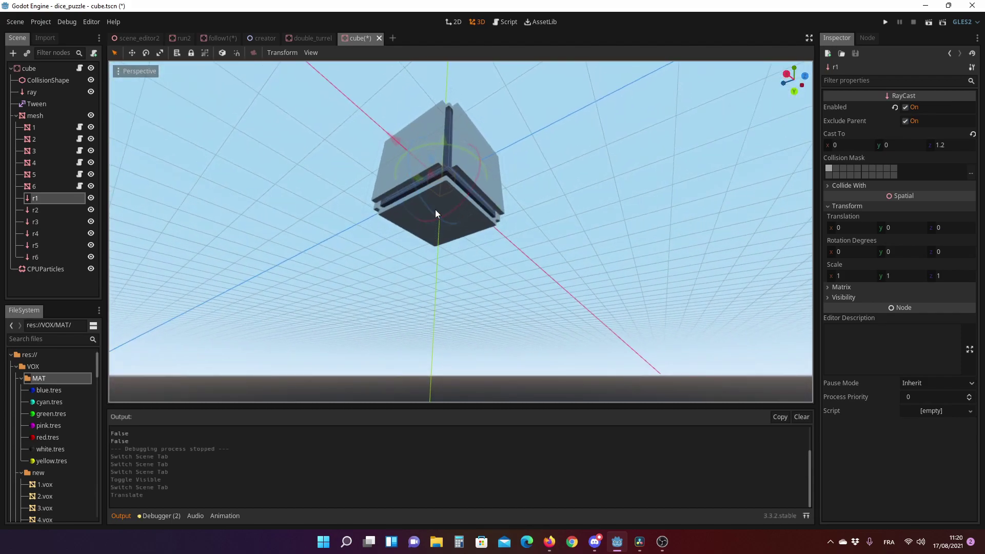
middle_drag(439, 225, 436, 253)
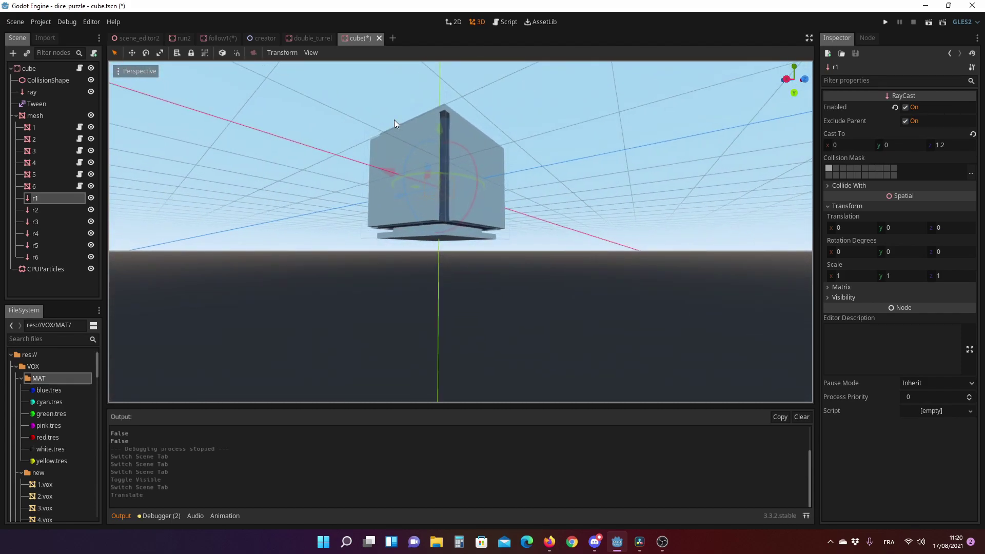
middle_drag(394, 119, 439, 191)
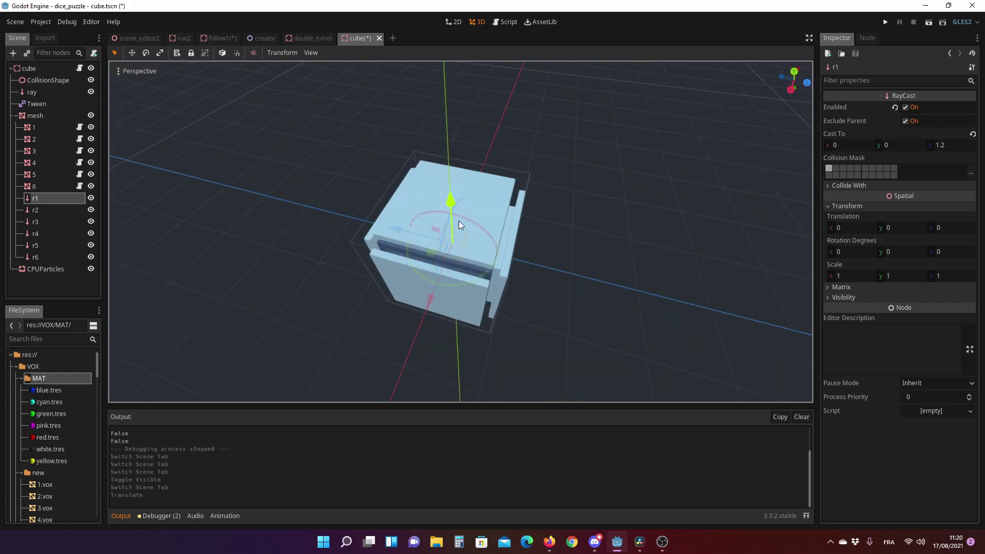
mouse_move(426, 184)
middle_down()
mouse_move(383, 195)
mouse_move(409, 140)
middle_up()
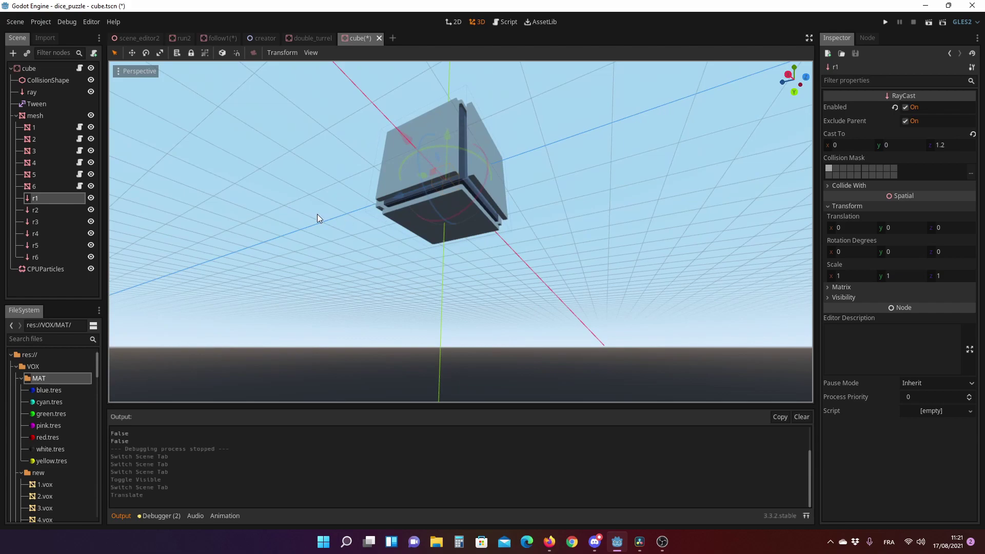
middle_drag(318, 214, 327, 233)
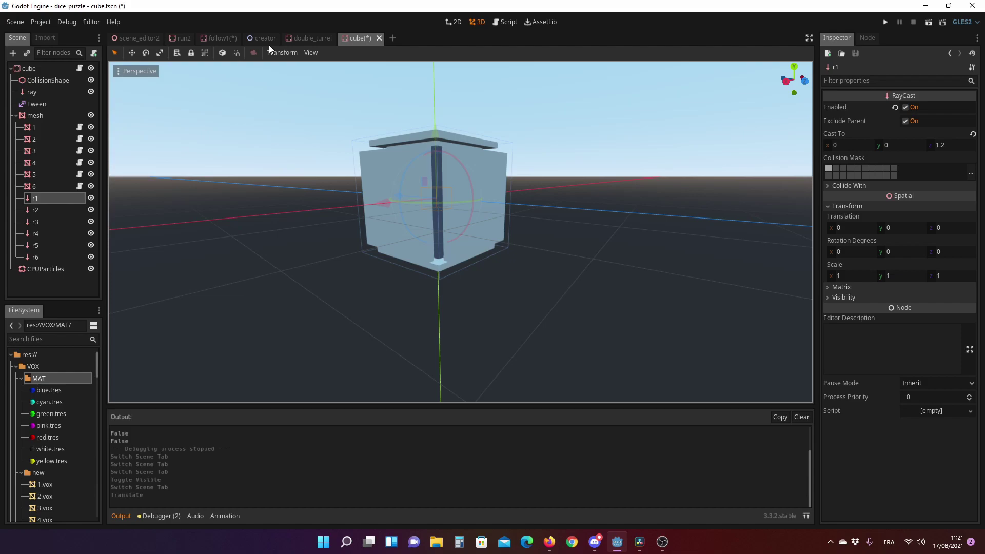
middle_drag(408, 251, 426, 151)
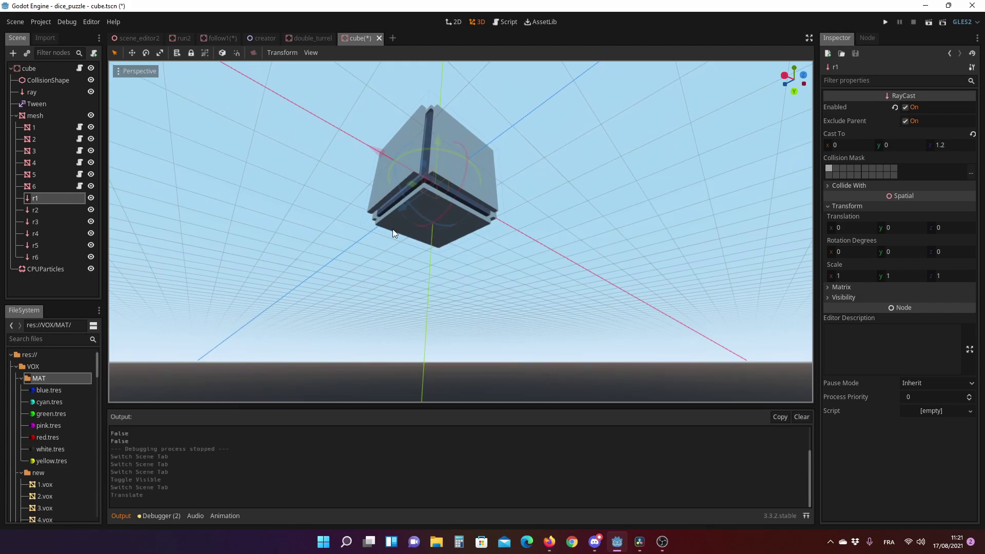
middle_drag(393, 229, 404, 259)
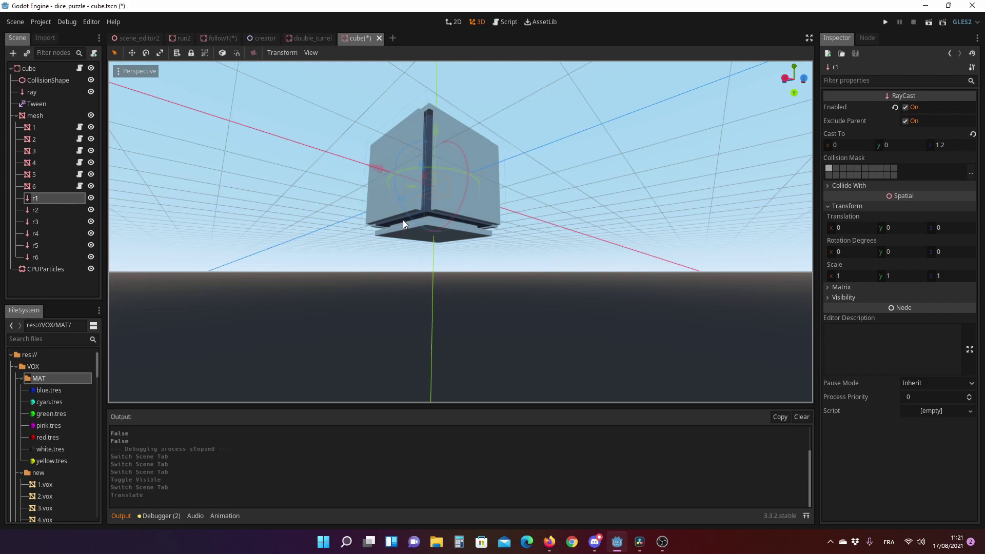
mouse_move(402, 270)
middle_down()
mouse_move(356, 281)
mouse_move(387, 248)
middle_up()
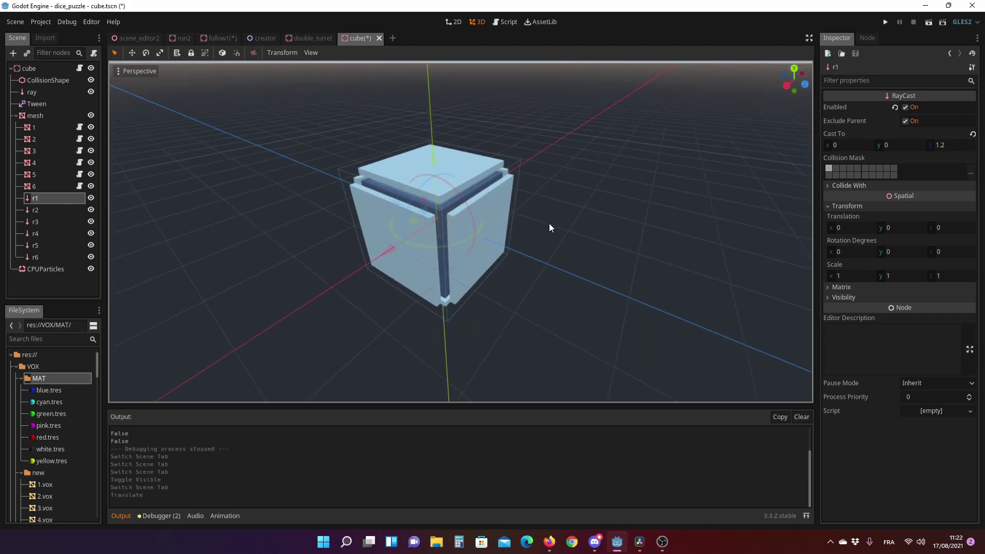
Keep zooming and orbiting around the cube to inspect r1 from new angles.
scroll(427, 245, down, 3)
middle_drag(477, 250, 547, 255)
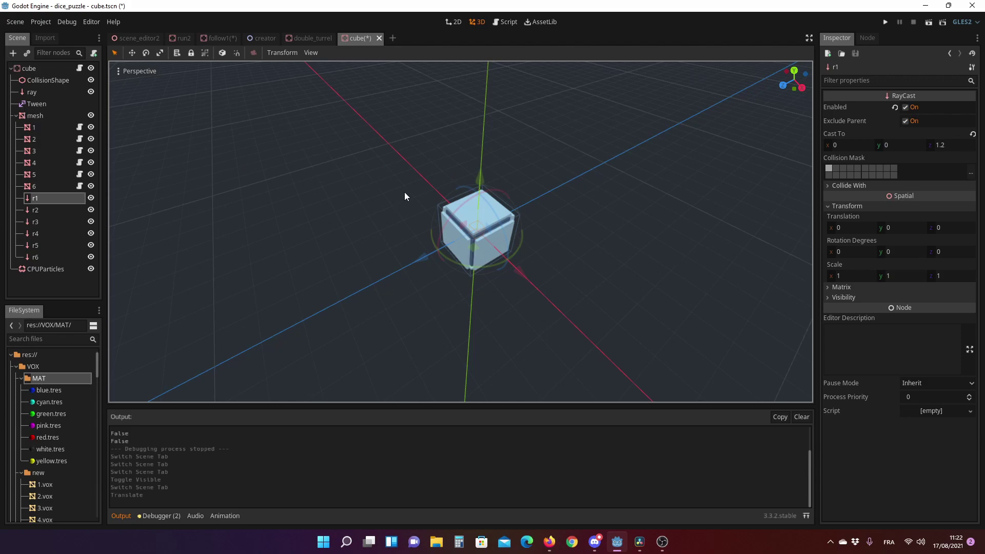
middle_drag(405, 192, 498, 216)
scroll(486, 211, up, 3)
scroll(491, 211, down, 2)
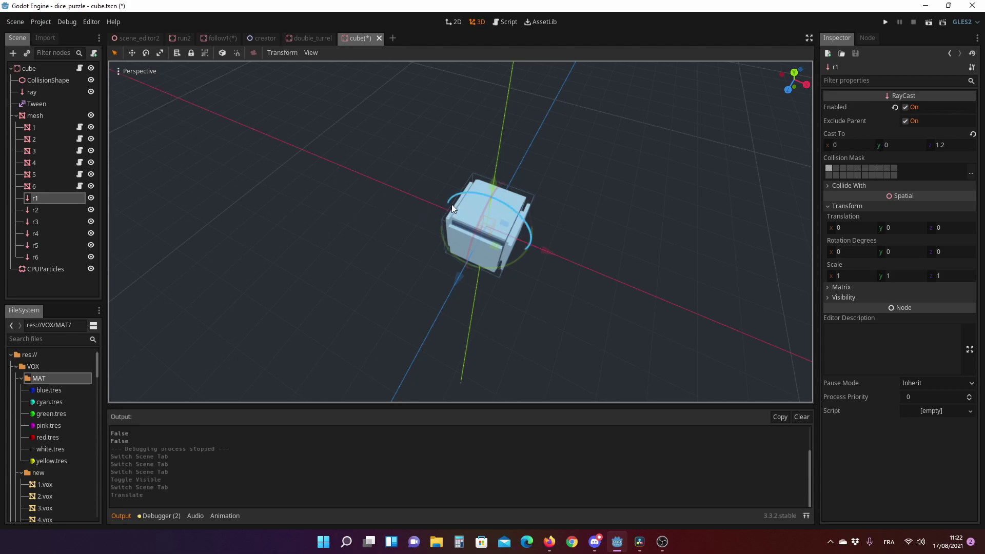
middle_drag(566, 228, 500, 201)
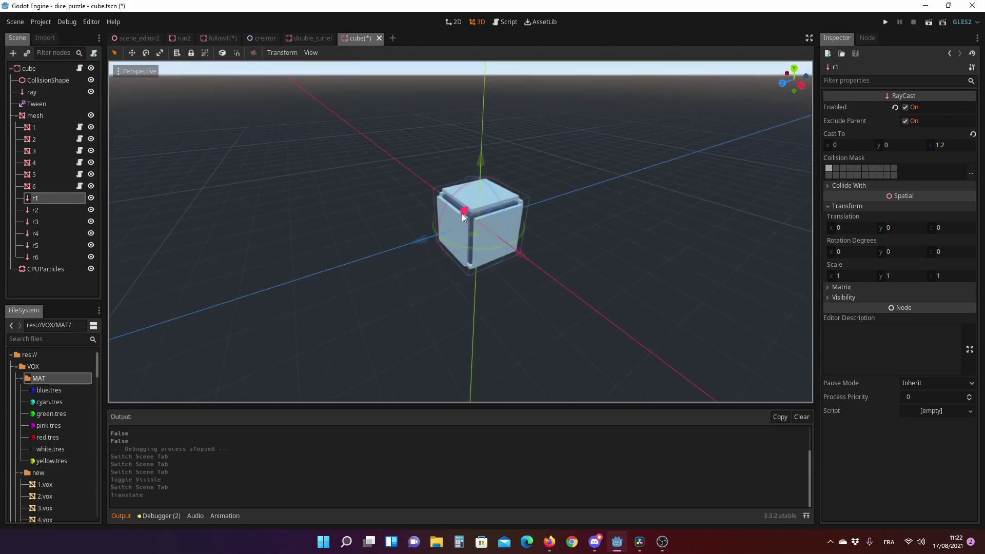
middle_drag(462, 213, 510, 233)
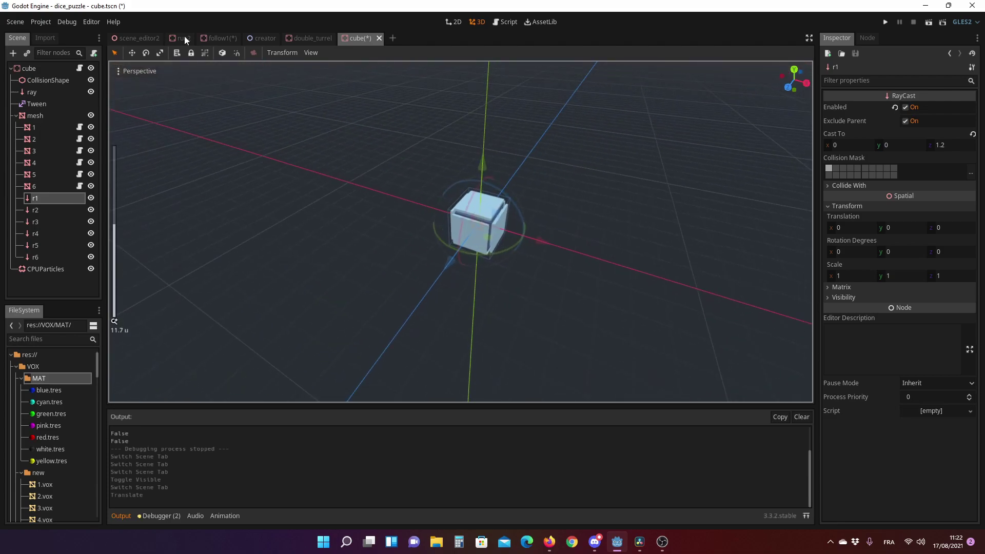
Bring up the scene_editor2 GridMap level of white-to-blue gradient blocks.
click(128, 38)
mouse_move(380, 169)
middle_down()
mouse_move(538, 159)
mouse_move(402, 200)
mouse_move(483, 187)
mouse_move(399, 276)
middle_up()
scroll(484, 183, down, 3)
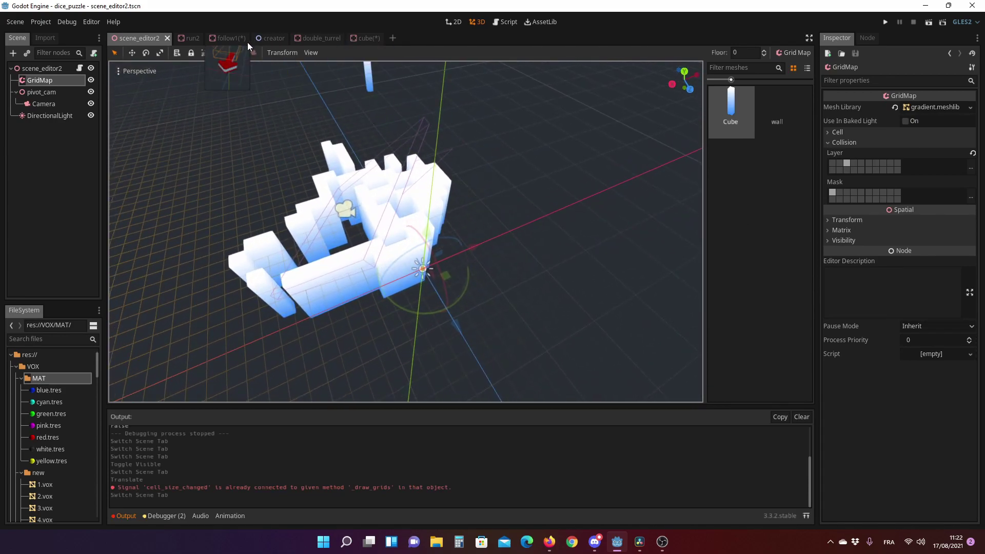
Return to the creator tilemap level, zoomed out slightly to show the red up-arrow tile.
click(265, 38)
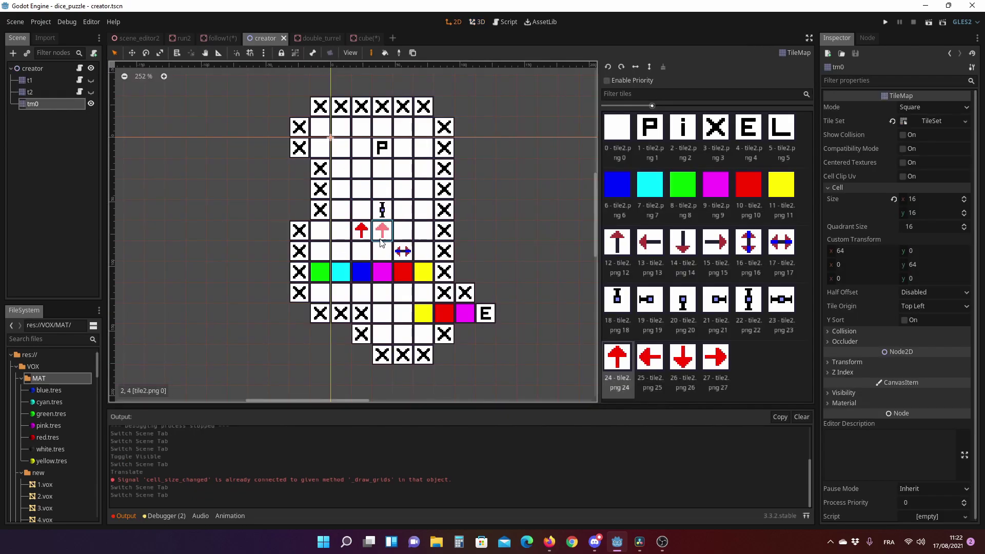
scroll(414, 236, down, 1)
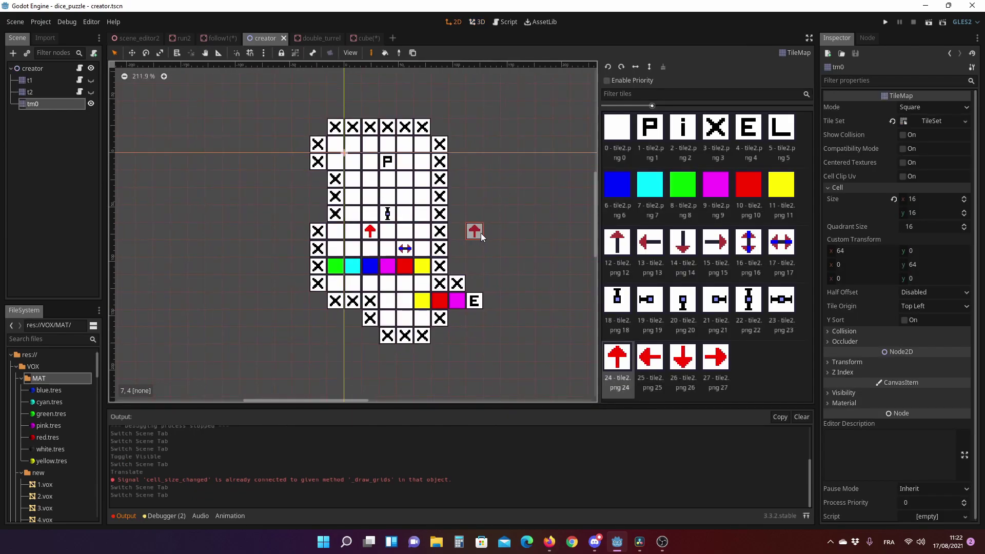